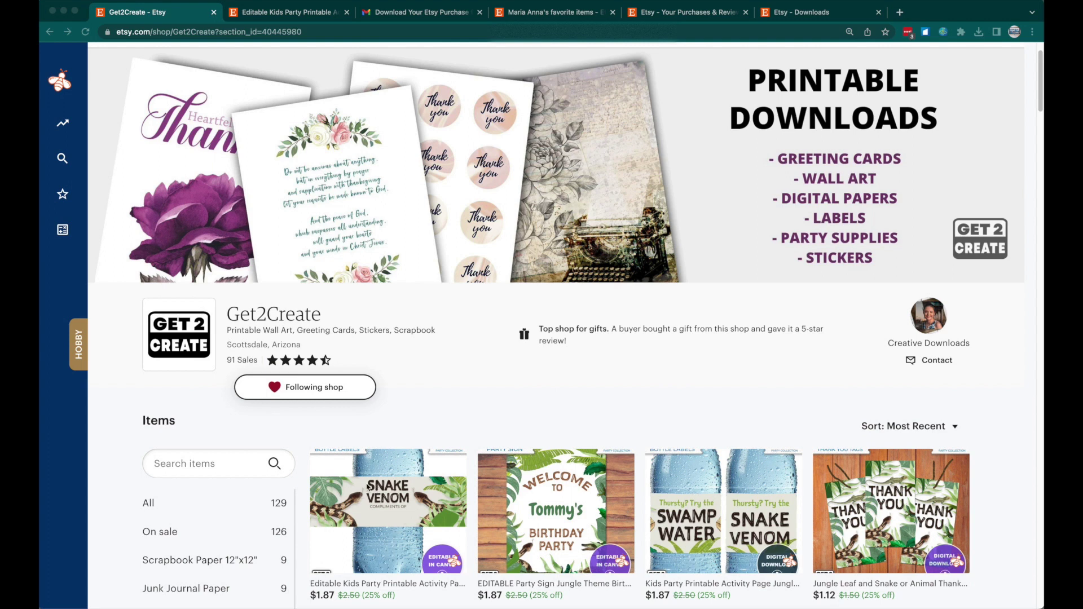
Open the Snake Venom jungle bottle-label printable from the Get2Create shop page
click(377, 515)
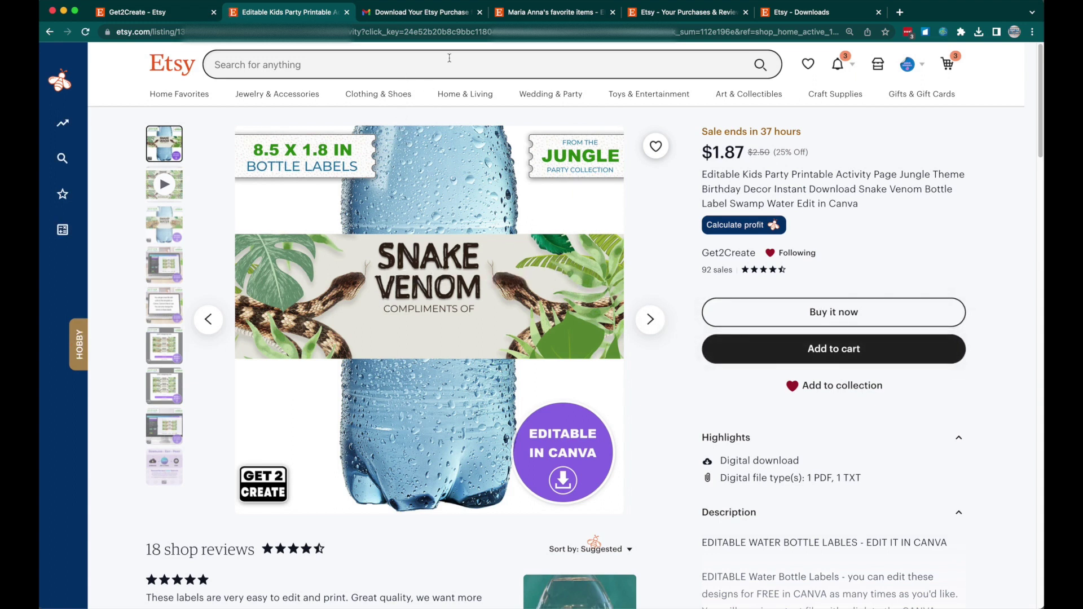
Open the Etsy order-confirmation email in Gmail and follow its 'View your files on Etsy' link
click(442, 17)
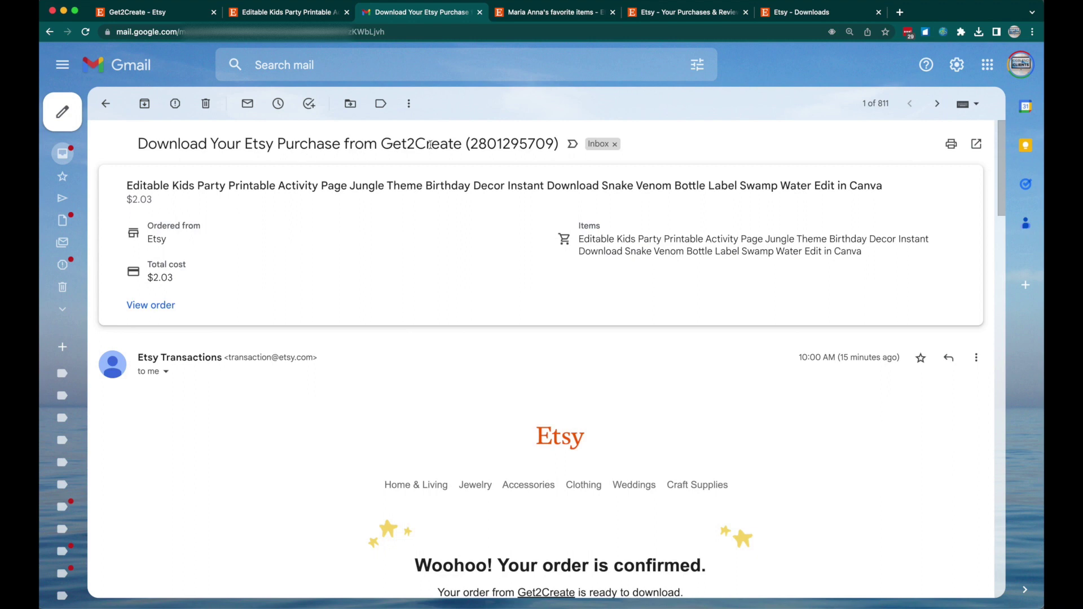
scroll(305, 192, down, 3)
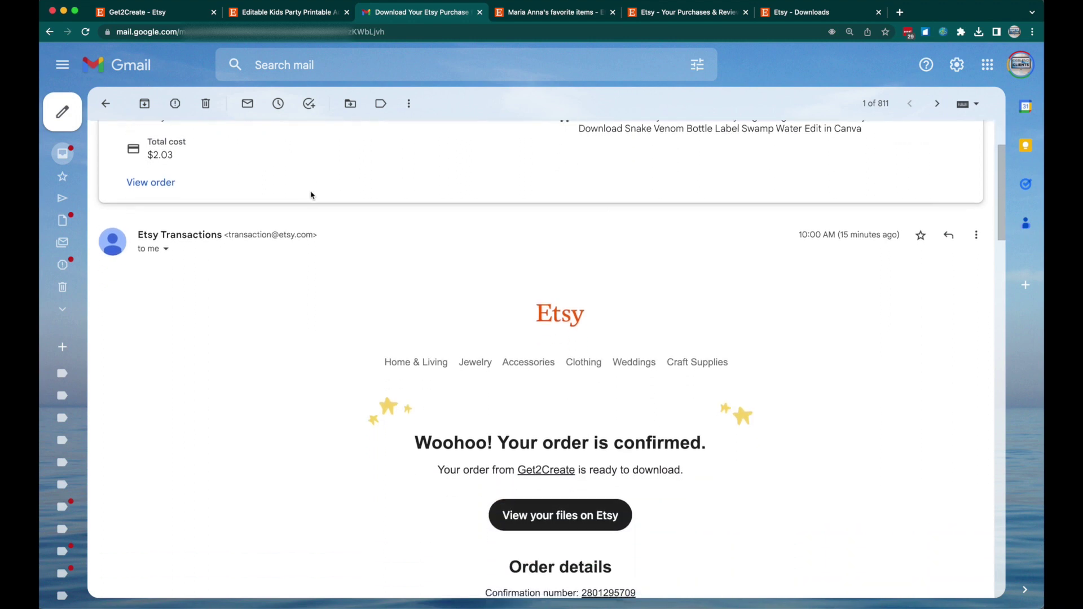
scroll(534, 401, down, 2)
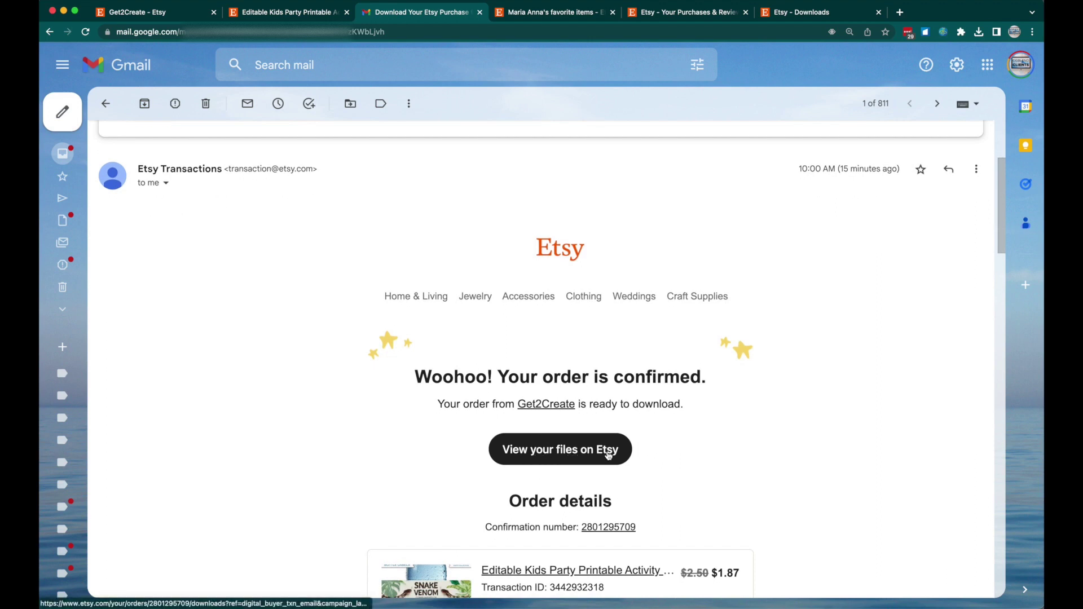
click(576, 455)
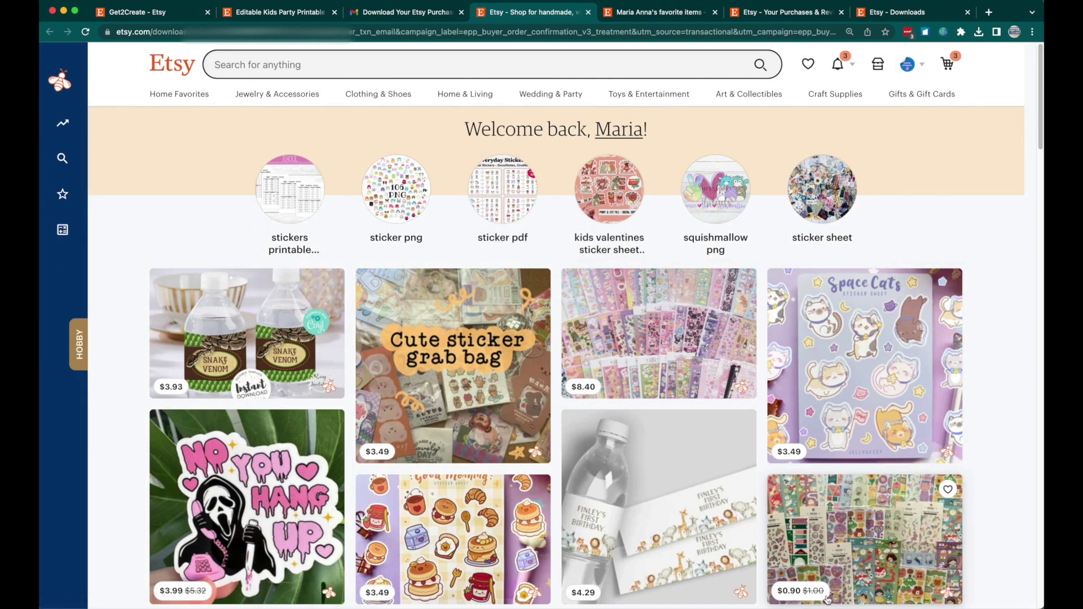
Go to Purchases and reviews and open Download Files for the jungle bottle-label order
click(922, 68)
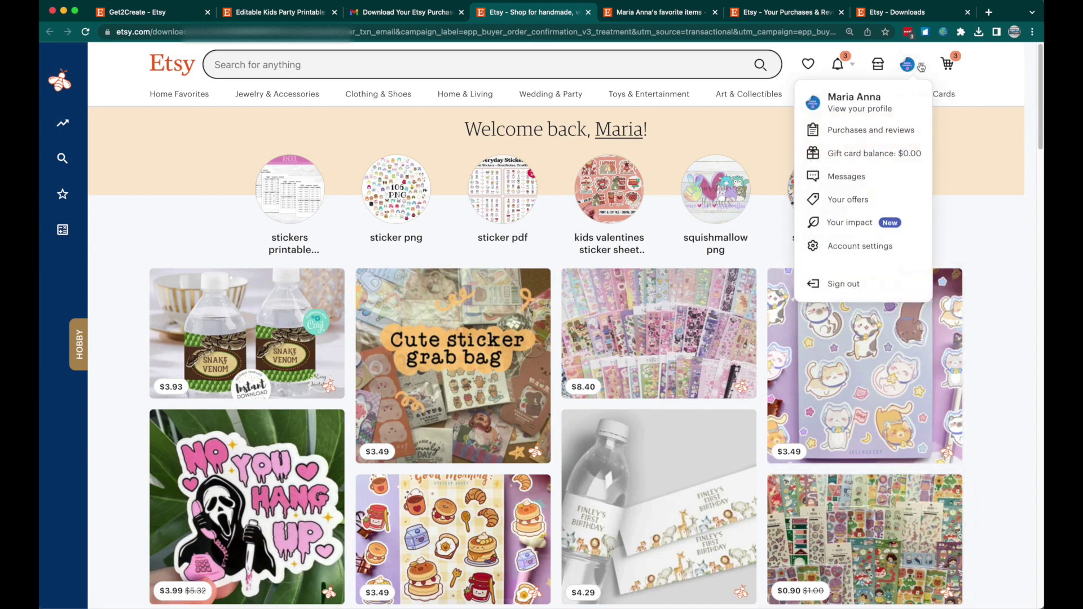
click(852, 133)
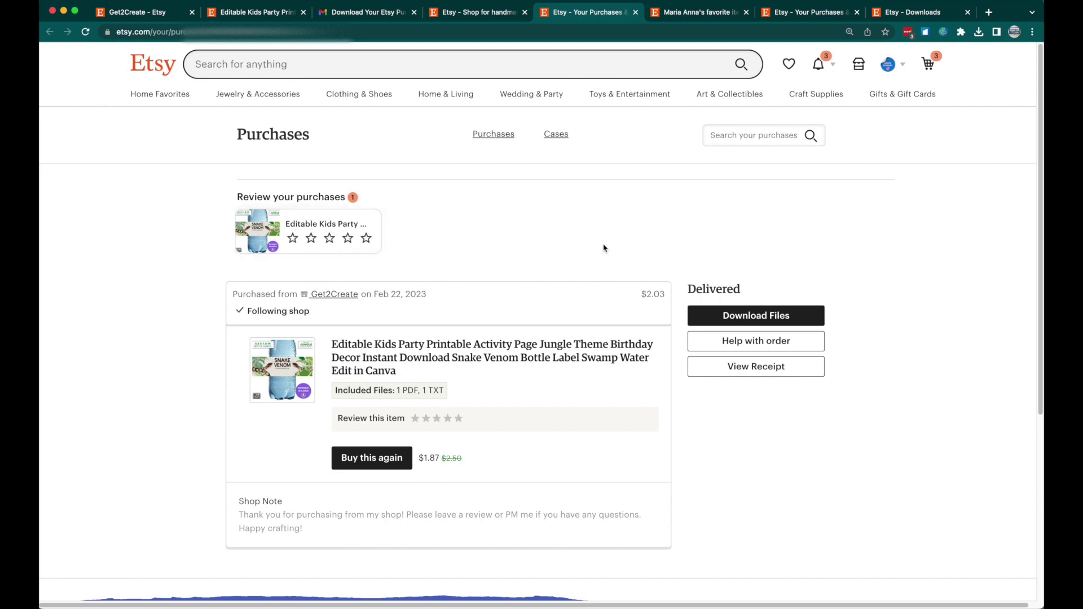
click(745, 319)
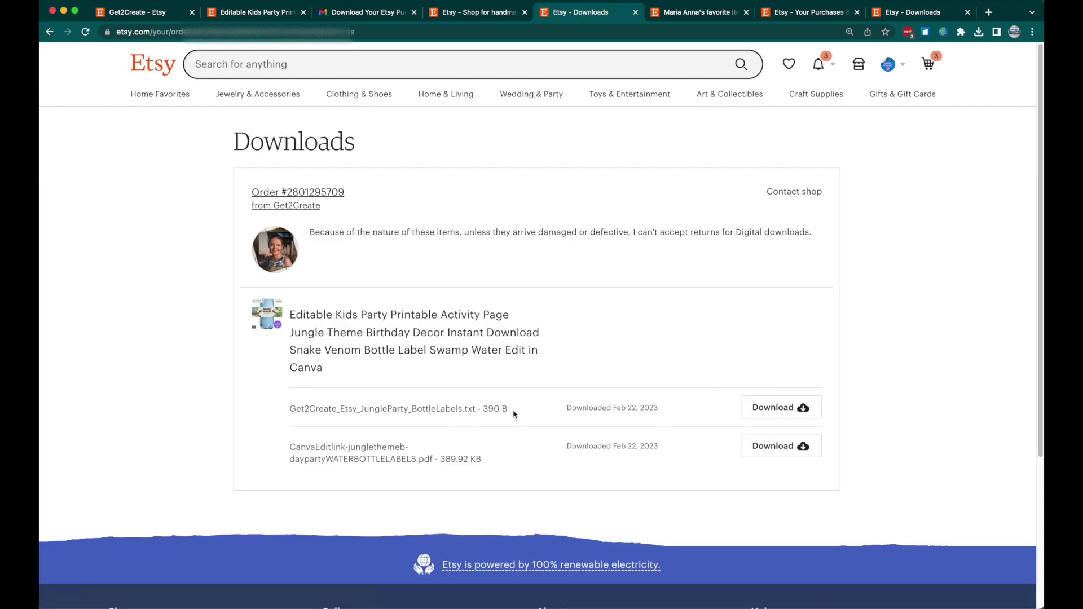
Point out the txt and pdf file extensions, then start downloading the TXT file
double_click(468, 408)
double_click(427, 459)
click(779, 410)
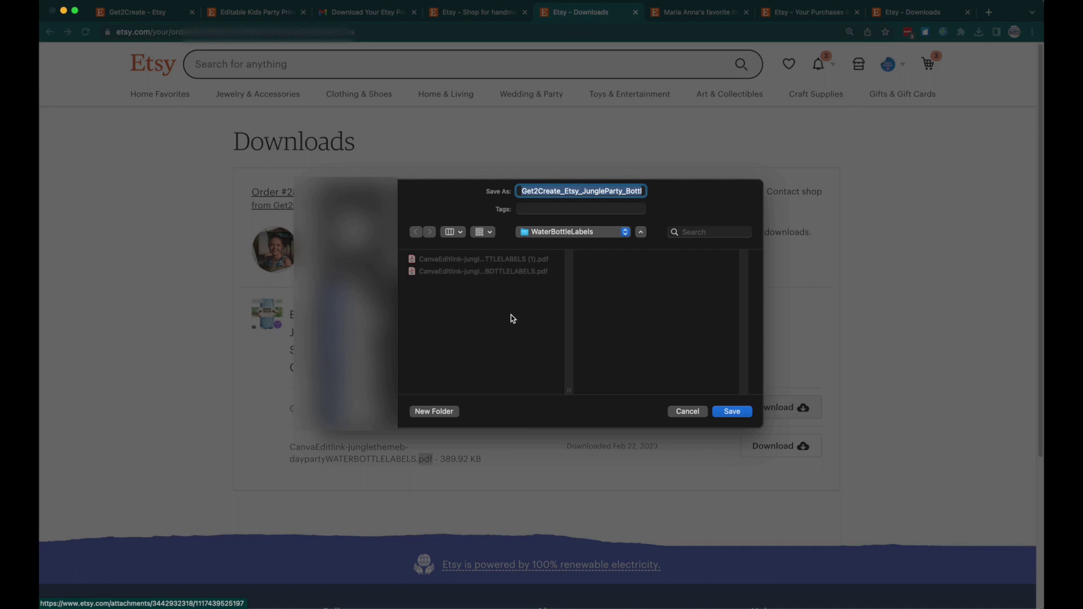
Save the TXT into a new folder named Etsy, then save the PDF into it too
click(427, 411)
text(Etsy)
key(Return)
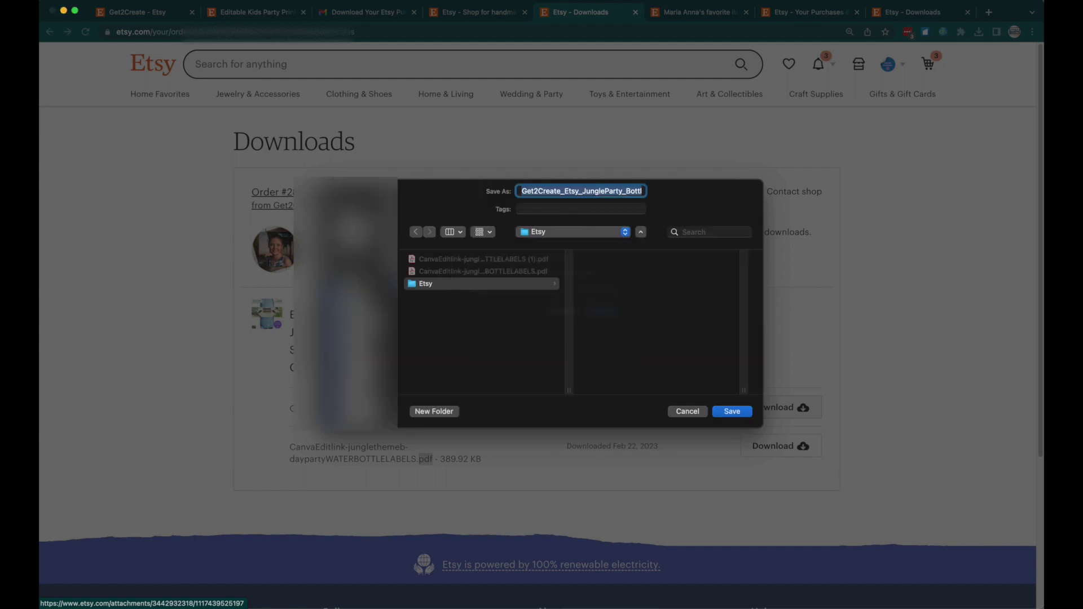
click(732, 412)
click(780, 447)
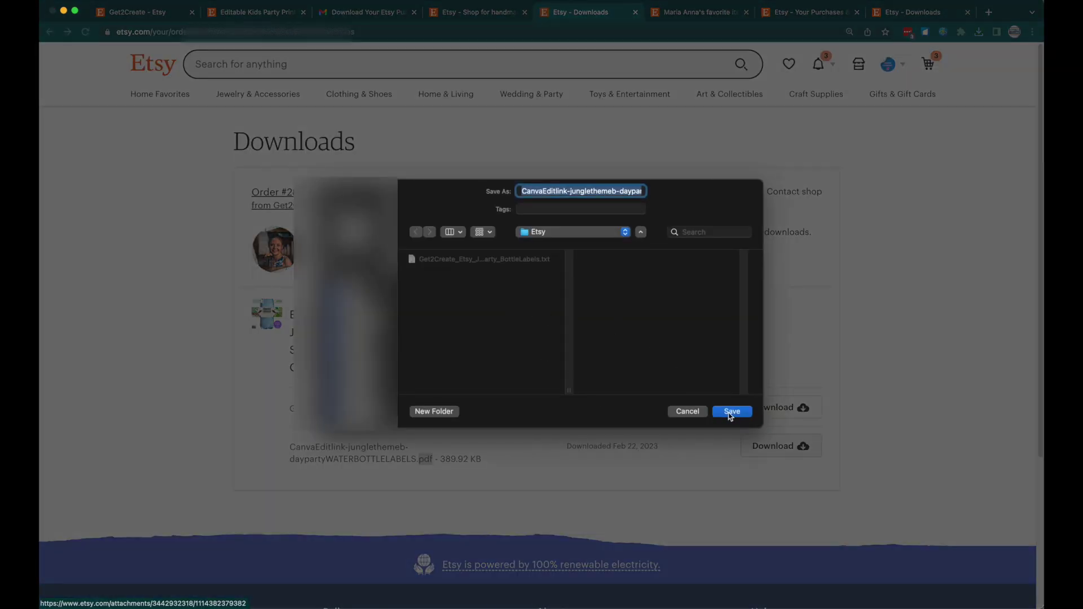
click(725, 414)
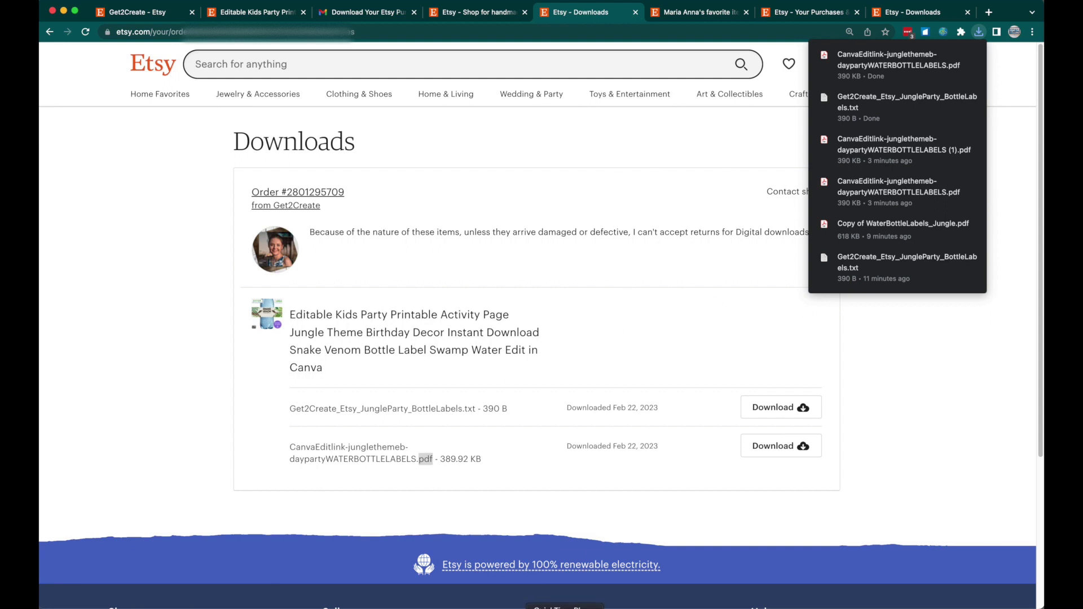
View the downloaded thank-you PDF and try its Edit in Canva link, dismissing the plug-in warning
click(684, 608)
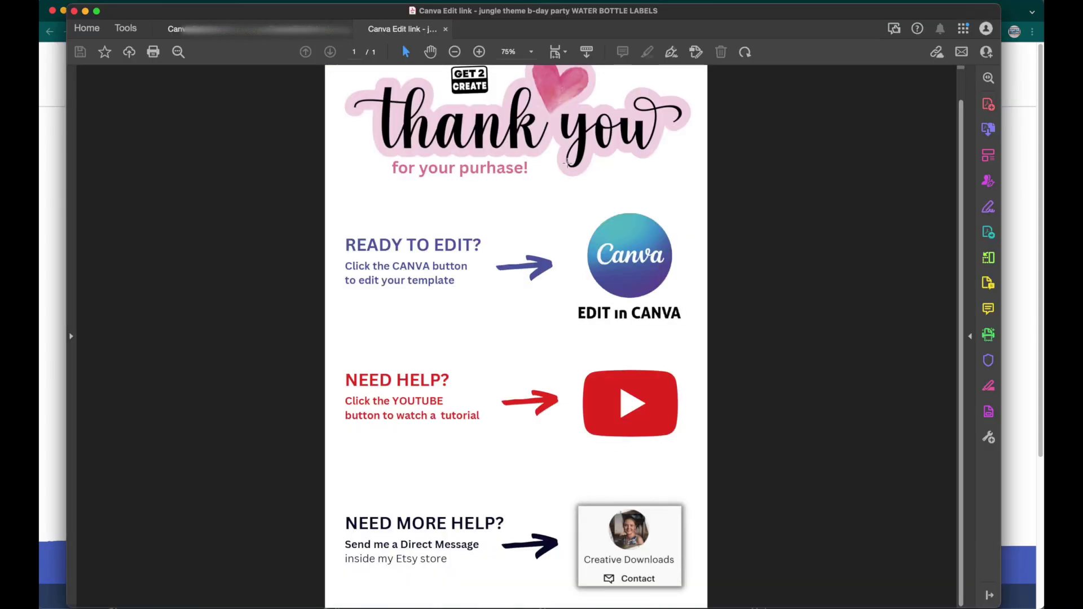
scroll(570, 164, up, 1)
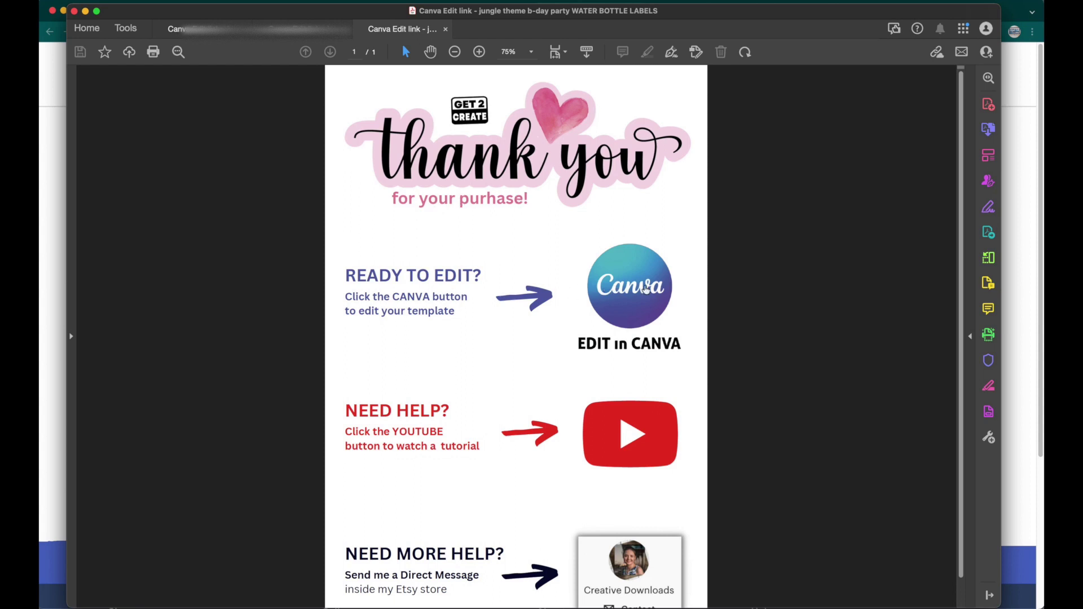
scroll(570, 370, down, 1)
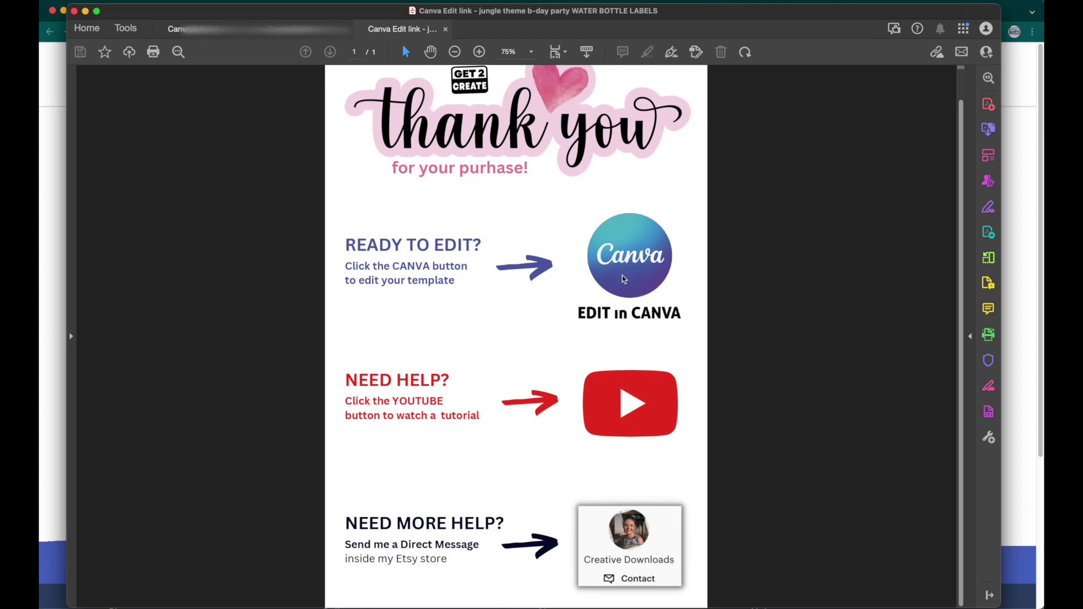
click(653, 256)
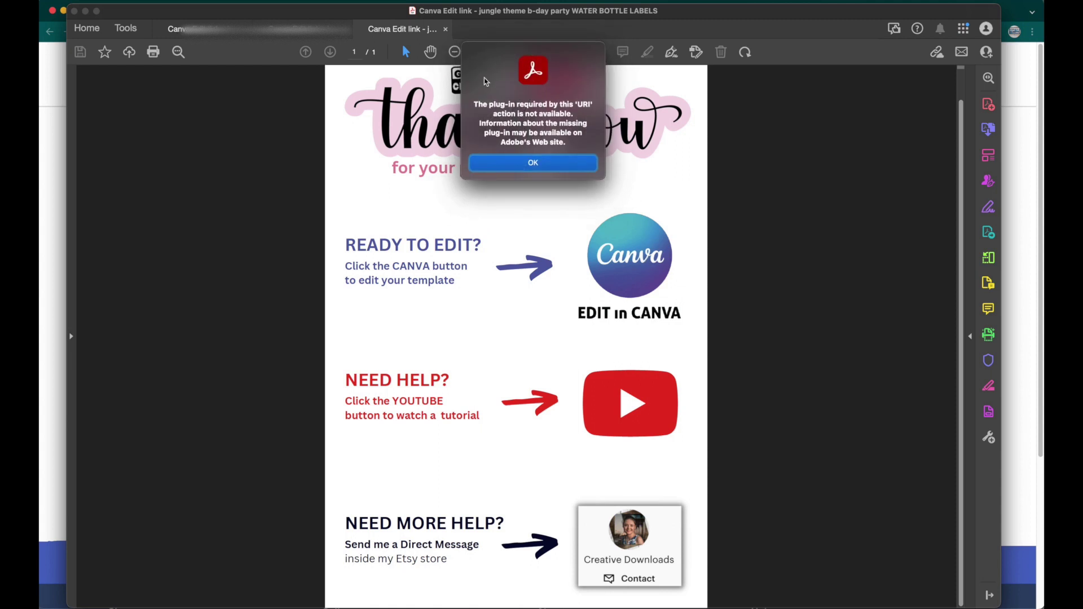
click(535, 165)
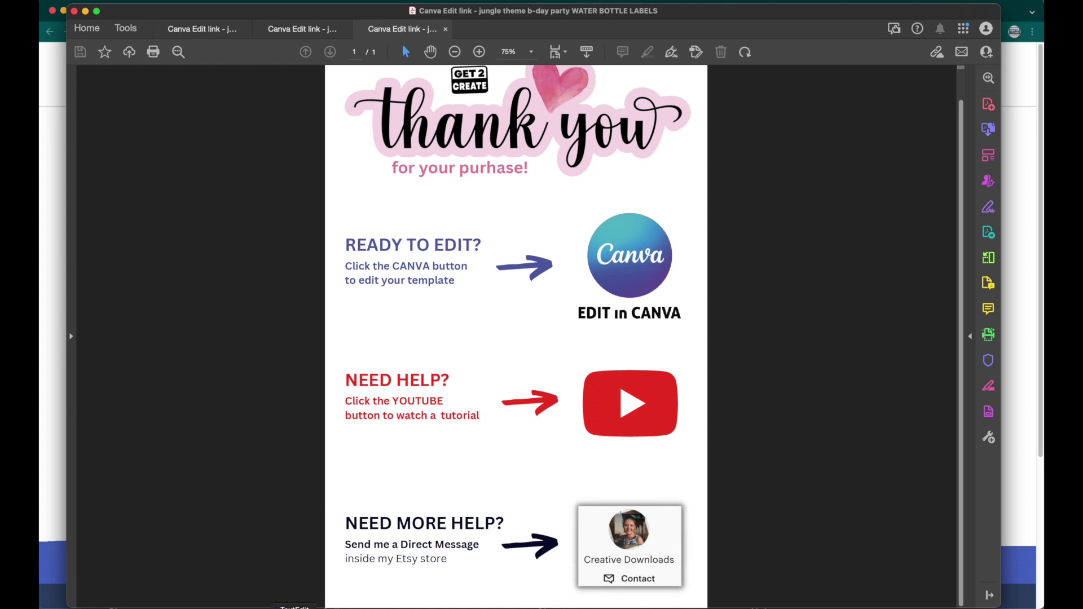
key(super+Tab)
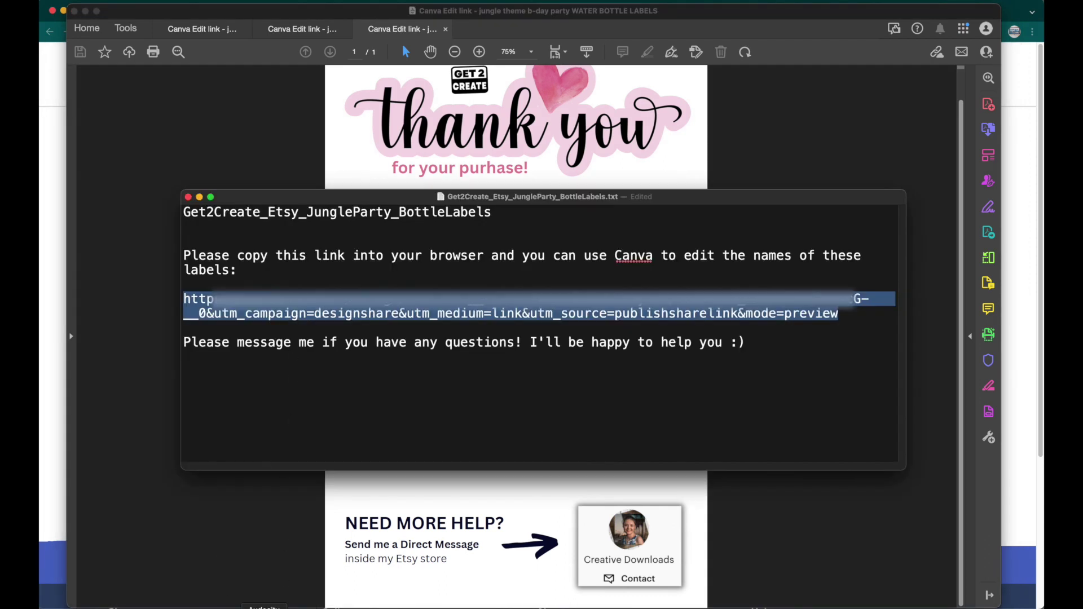
Select the full Canva link in the TextEdit note and copy it
right_click(264, 607)
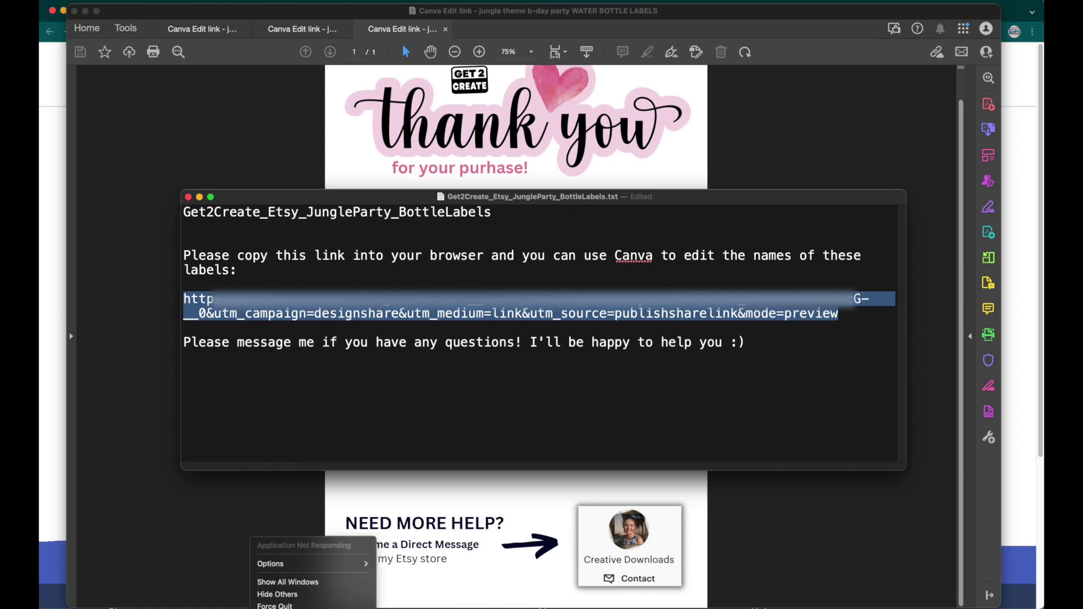
click(556, 342)
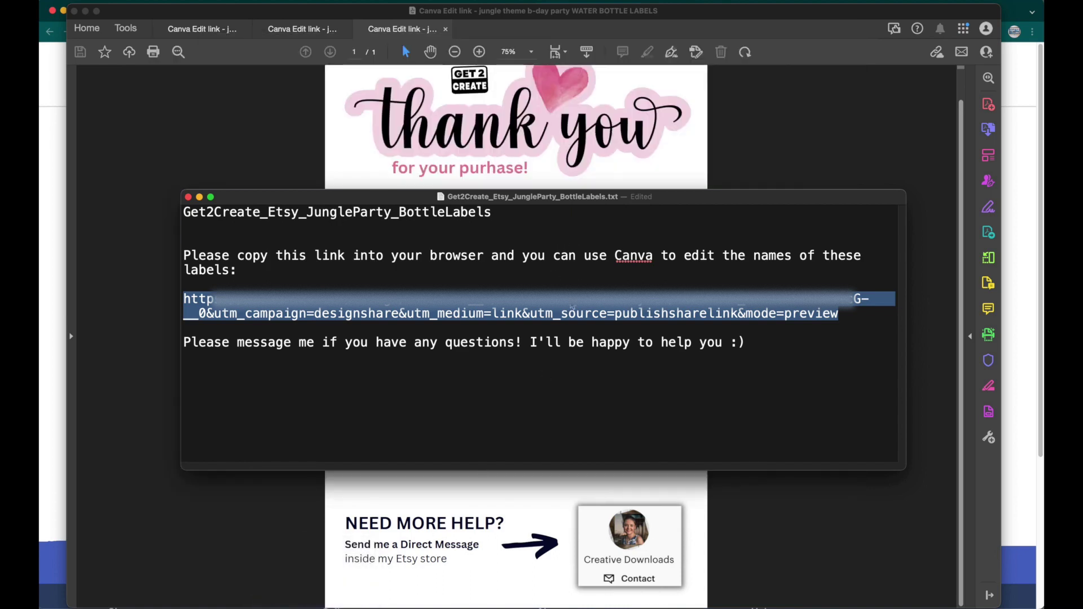
click(572, 307)
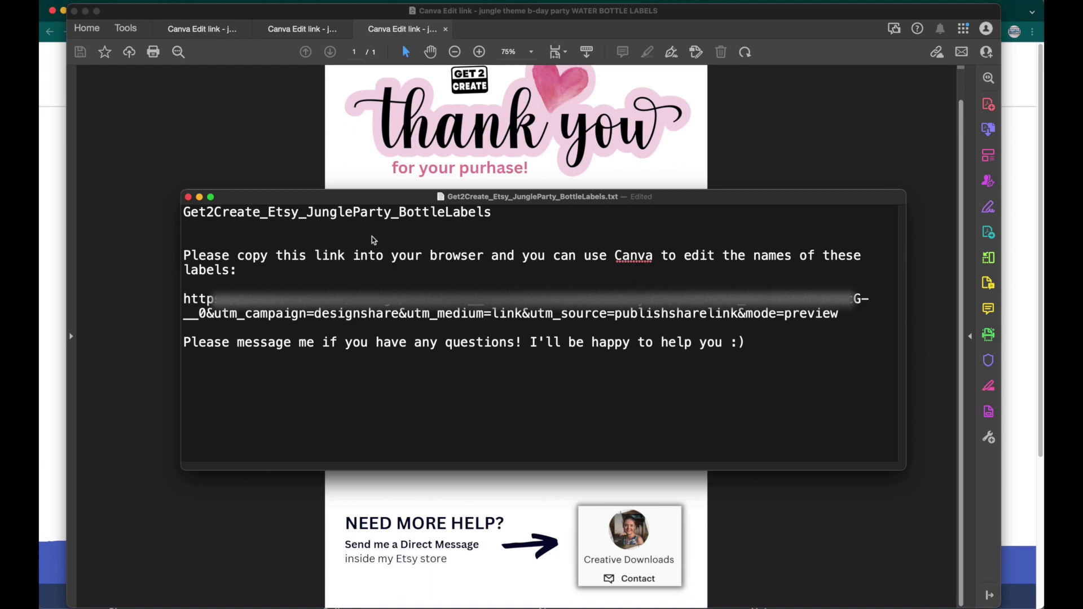
drag(848, 311, 173, 306)
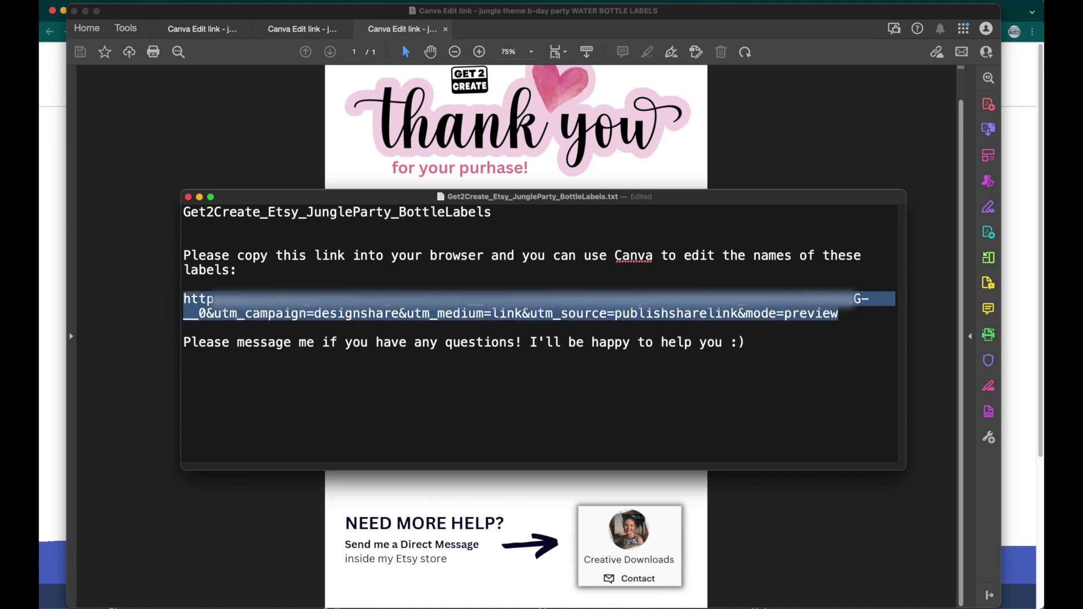
right_click(310, 307)
click(335, 369)
Load the copied Canva link in a new browser tab and use the template as an editable copy
key(super+Tab)
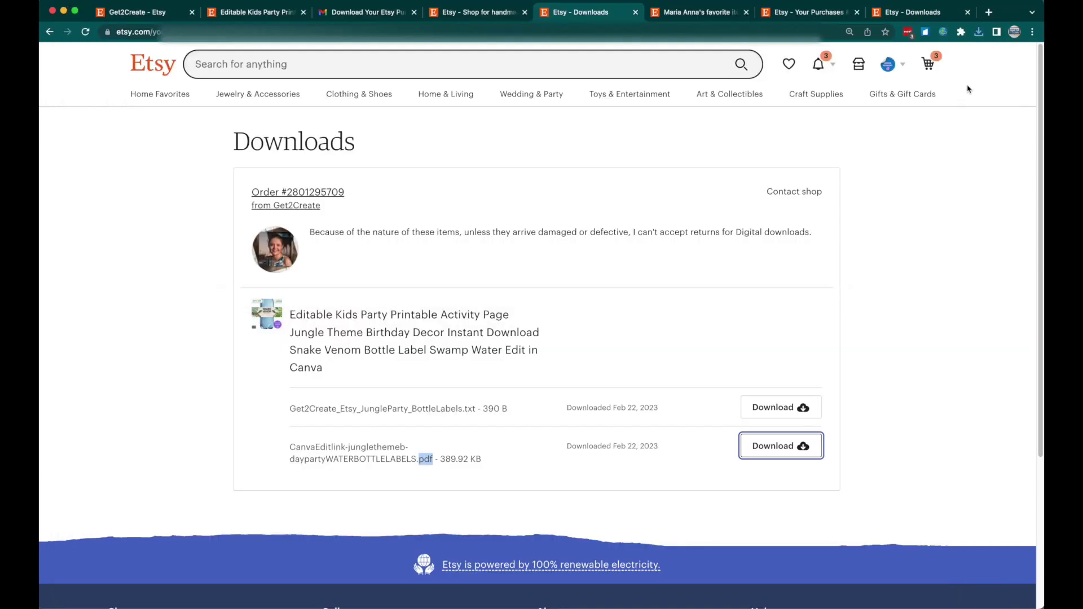
key(super+t)
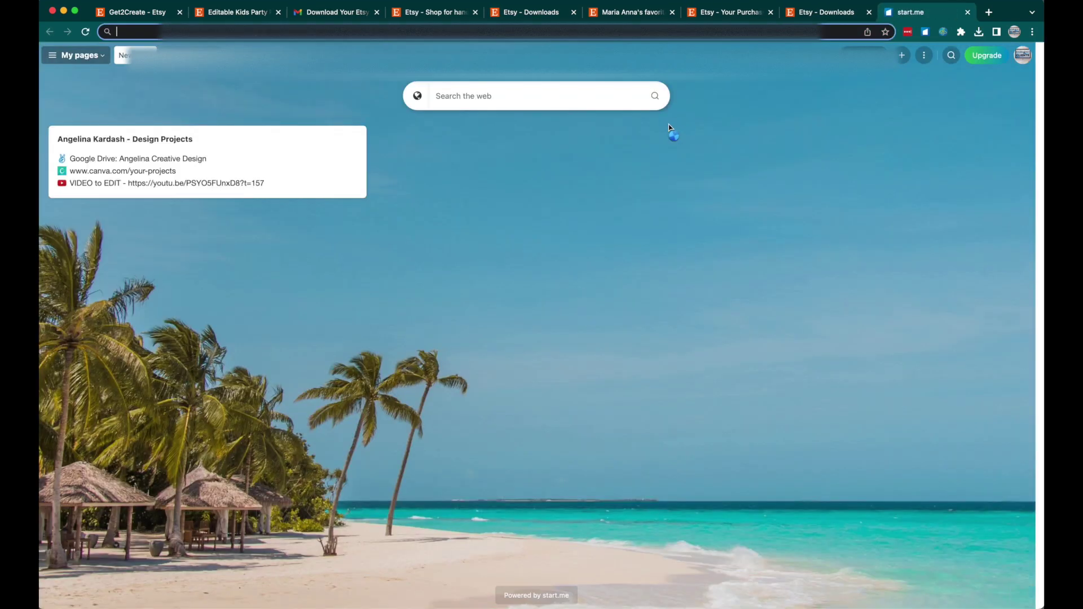
key(super+v)
key(Return)
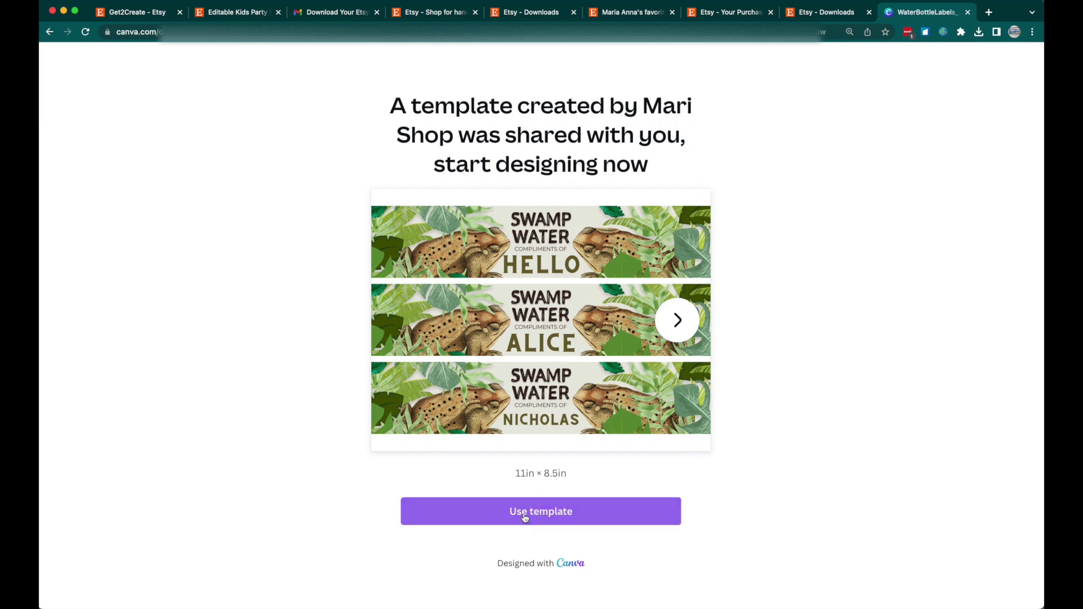
click(544, 517)
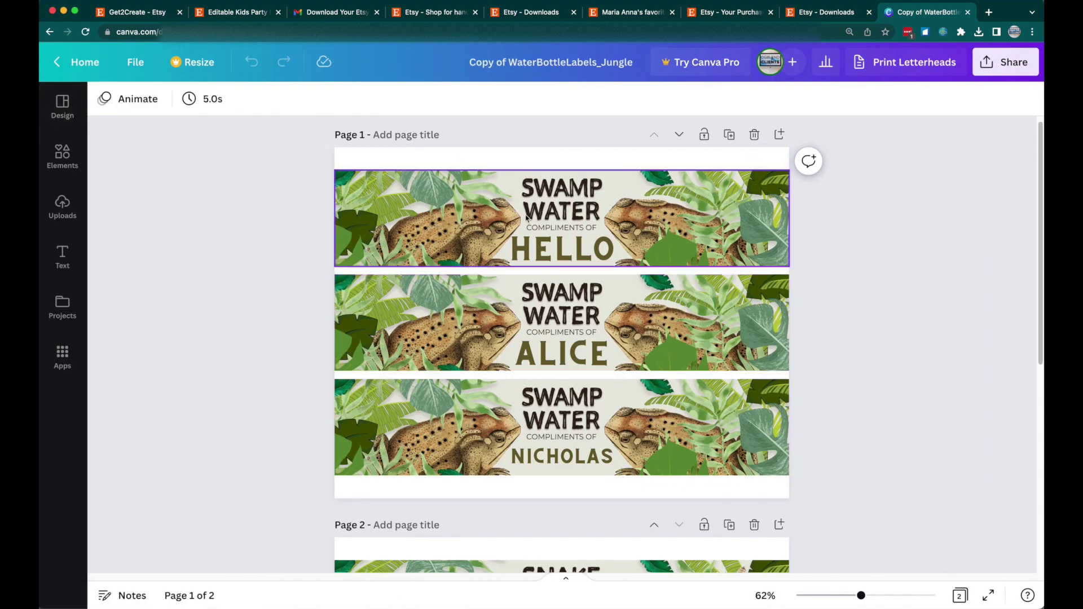
click(568, 259)
Replace HELLO with the child's name and duplicate it over the middle label's deleted placeholder
double_click(587, 247)
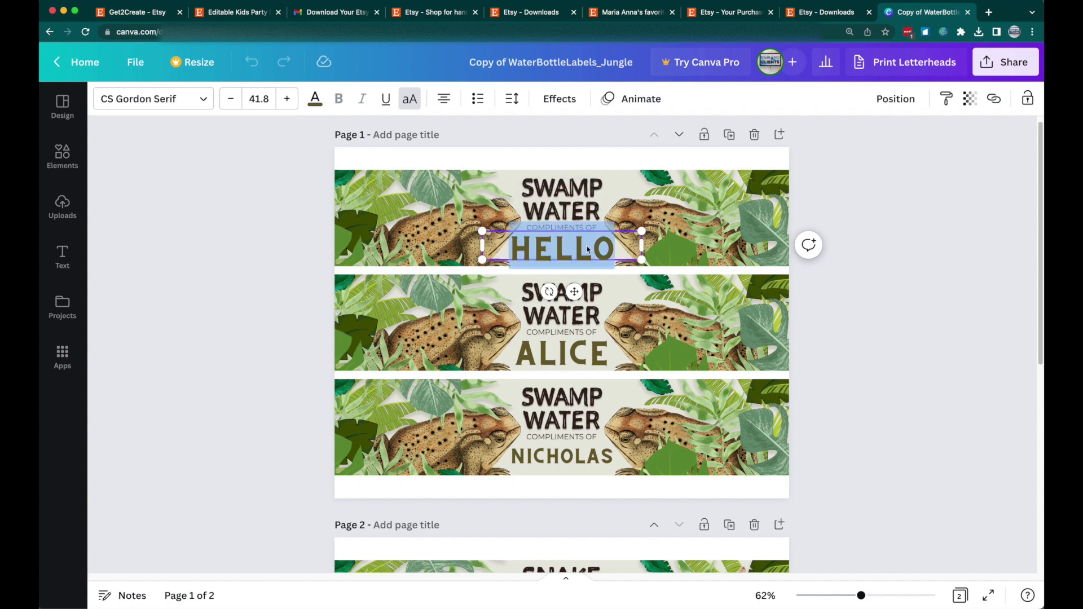
text(HELEN)
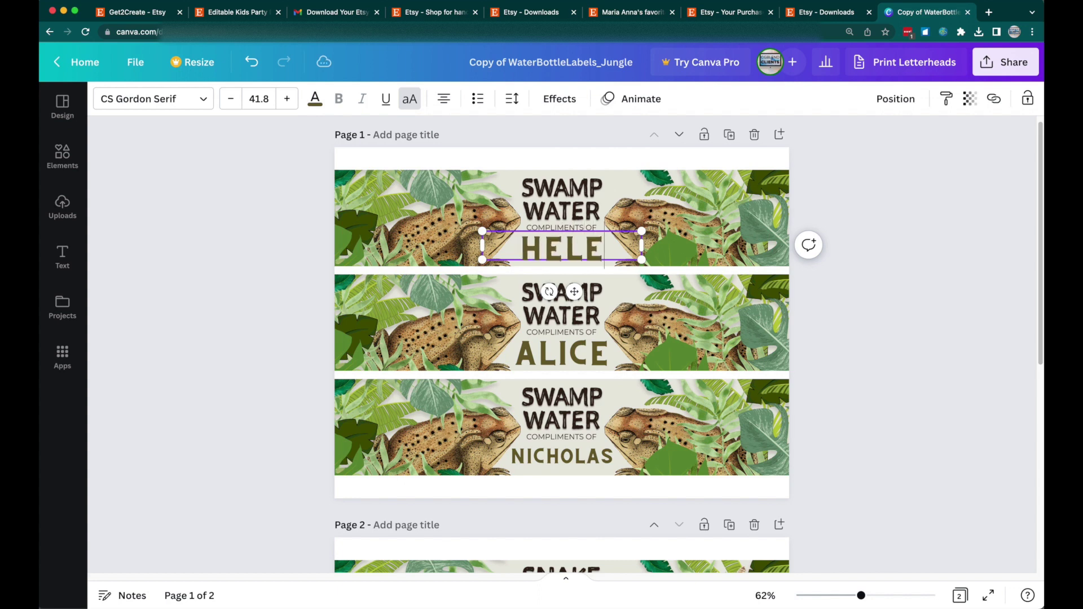
click(581, 353)
double_click(581, 353)
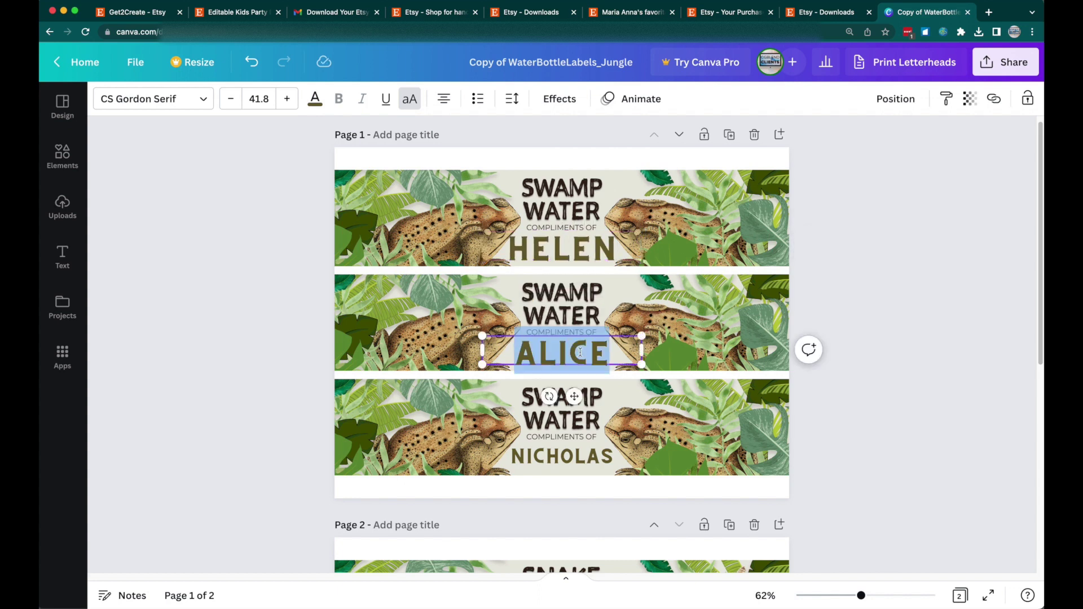
key(Escape)
key(Delete)
click(610, 257)
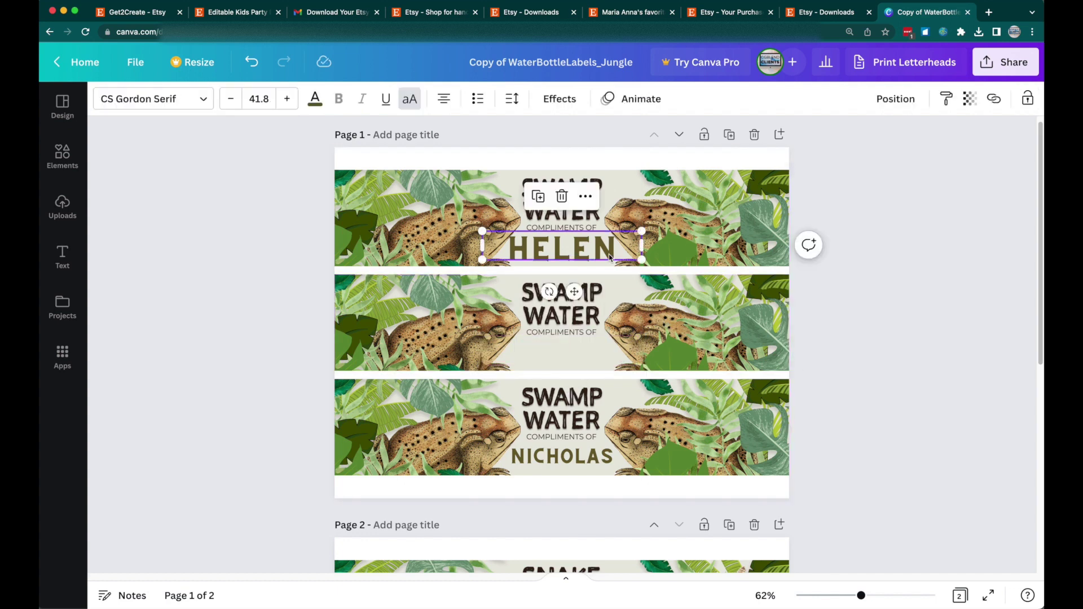
drag(609, 257, 610, 361)
Retype the third label's name as a second name, enlarged slightly and centred under COMPLIMENTS OF
click(595, 447)
double_click(596, 448)
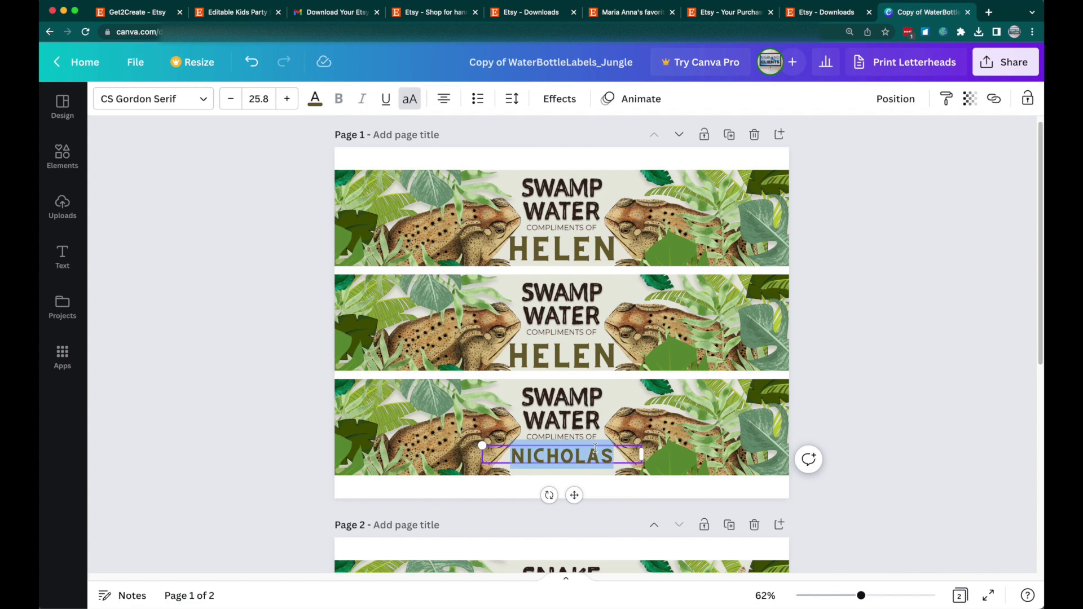
text(MICA)
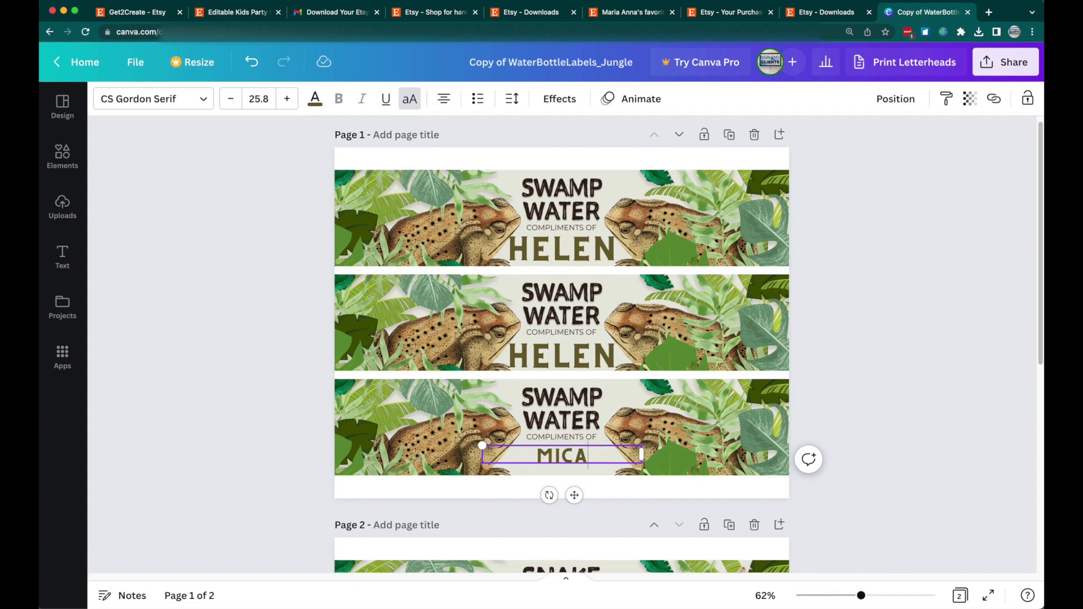
text(EL)
key(BackSpace)
key(BackSpace)
key(BackSpace)
text(HAEL)
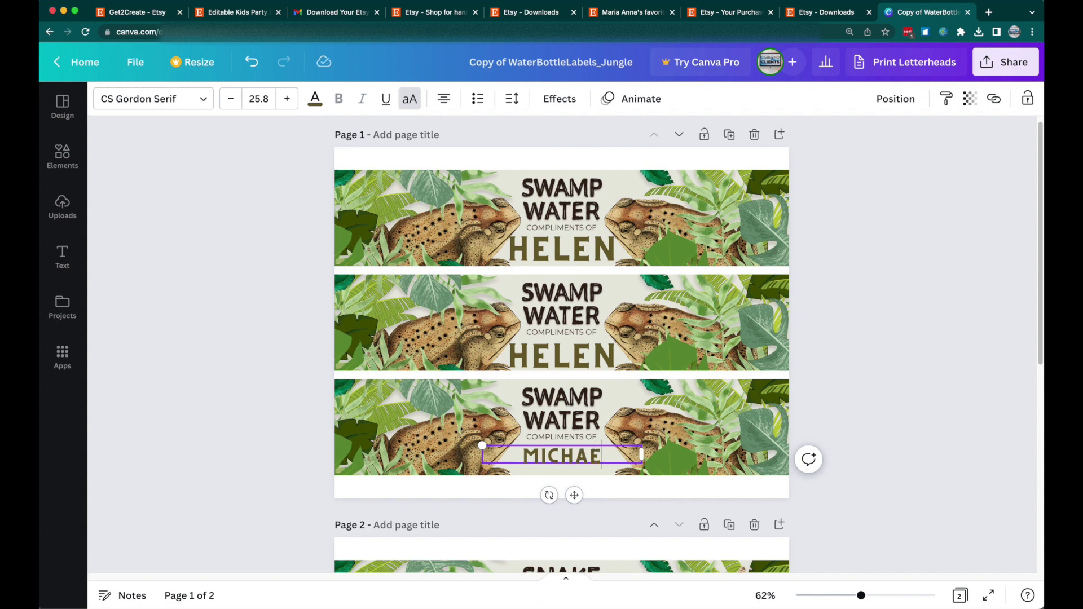
click(575, 466)
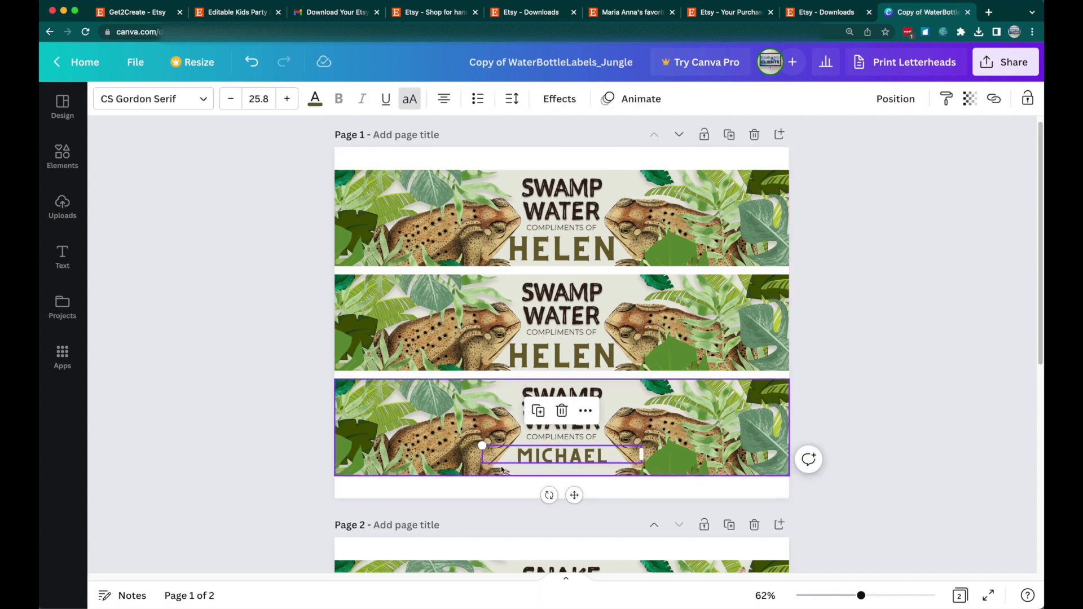
drag(483, 447, 466, 442)
drag(569, 452, 576, 456)
click(899, 416)
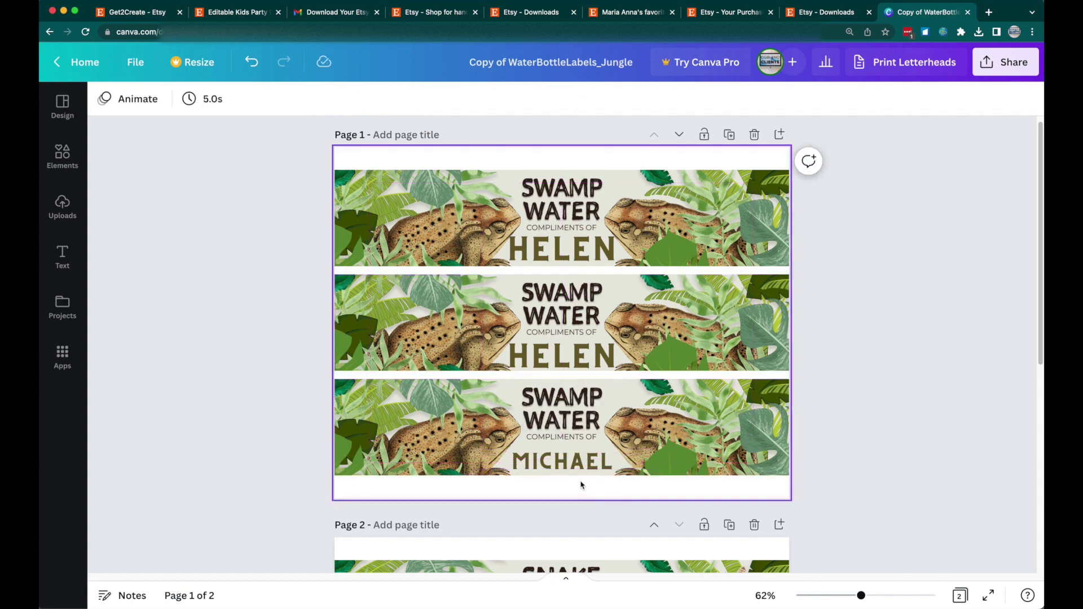
Delete the third Swamp Water label's name and copy the first child's name into it
click(577, 464)
key(BackSpace)
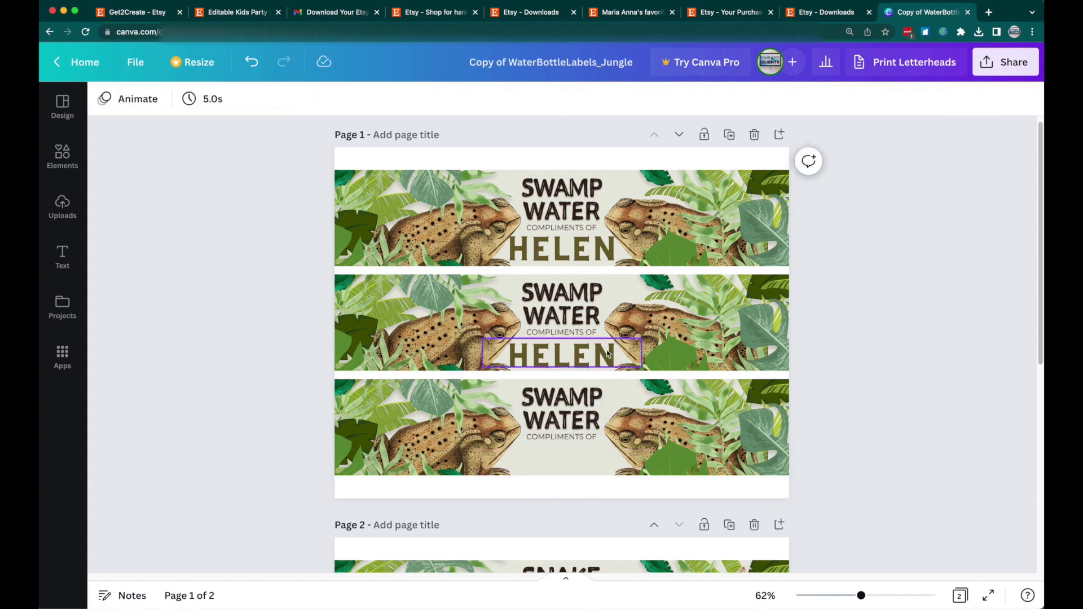
drag(603, 354, 572, 404)
scroll(653, 389, down, 2)
scroll(653, 389, down, 3)
Delete the NAME placeholder on page 2 and paste the child's name into the first Snake Venom label
click(568, 359)
click(566, 181)
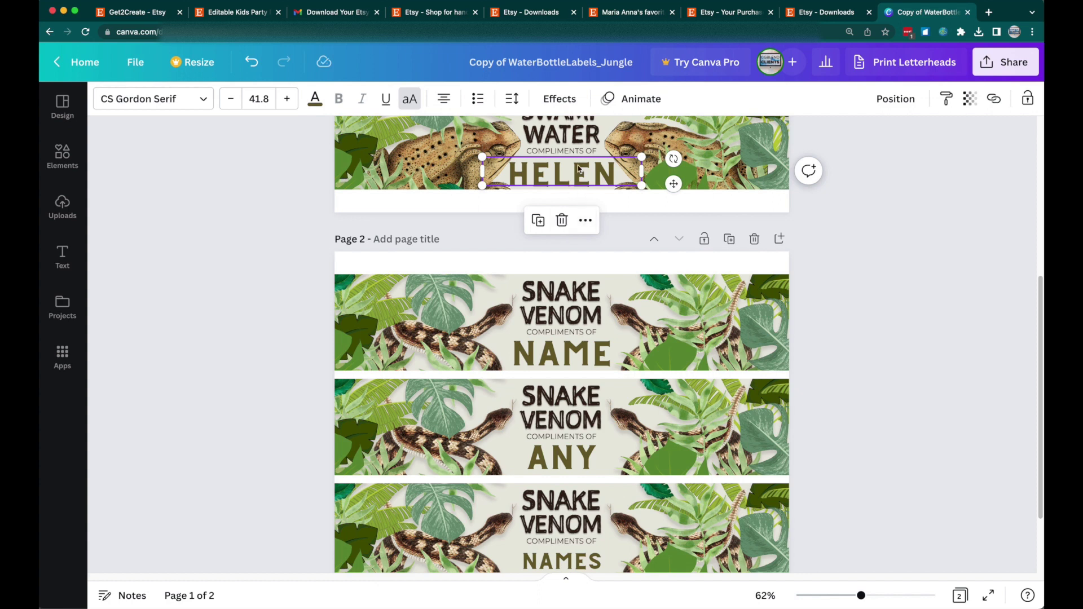
click(565, 355)
key(BackSpace)
click(562, 559)
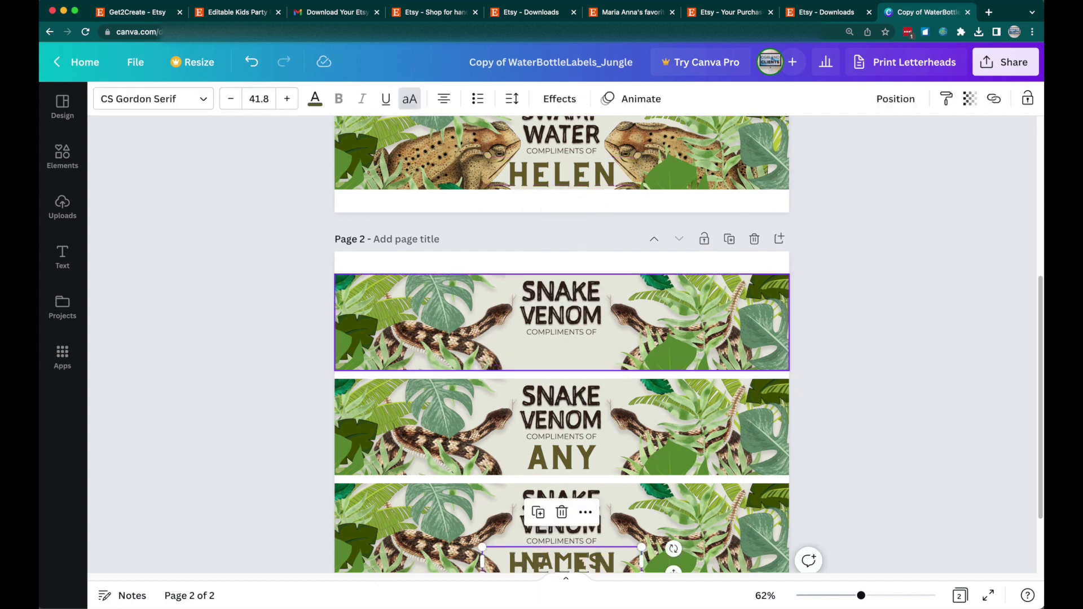
key(super+v)
drag(553, 558, 551, 346)
Delete the ANY and NAMES placeholders and copy the child's name into the second and third Snake Venom labels
click(564, 458)
key(BackSpace)
click(557, 562)
key(BackSpace)
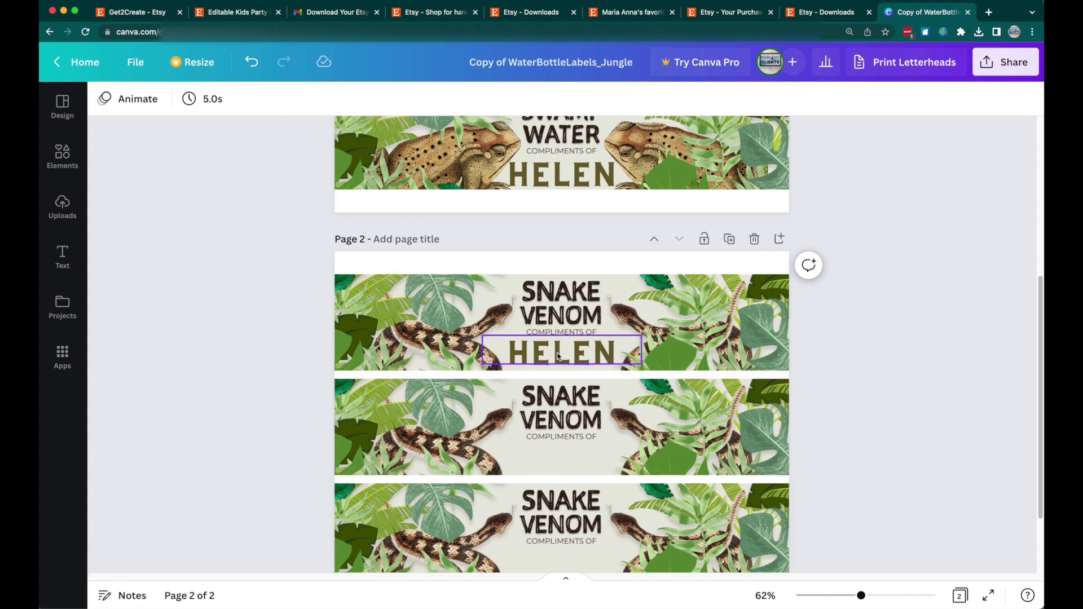
click(558, 356)
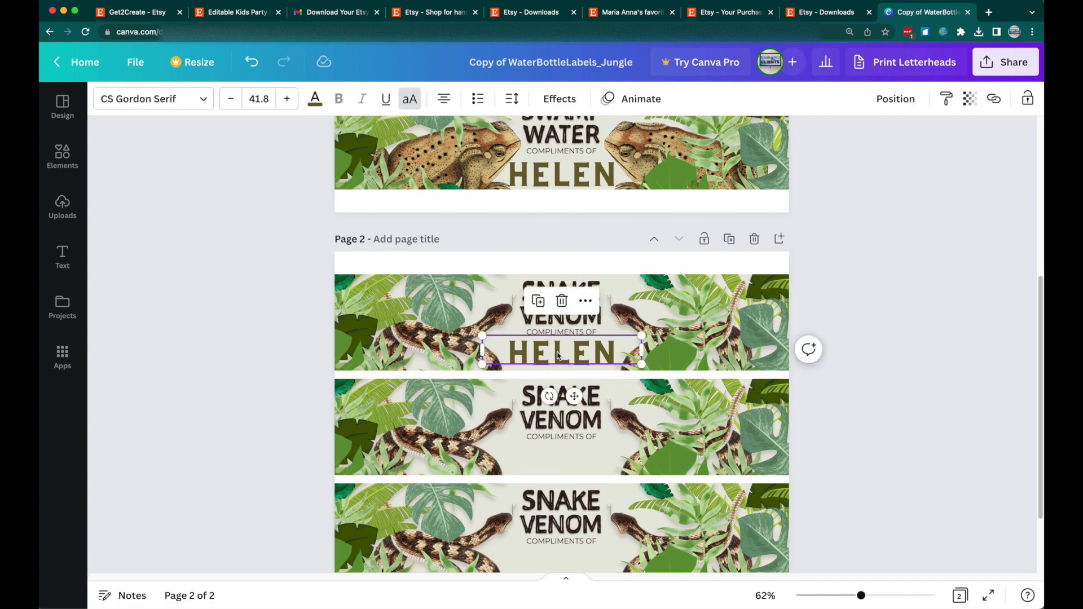
drag(558, 355, 558, 454)
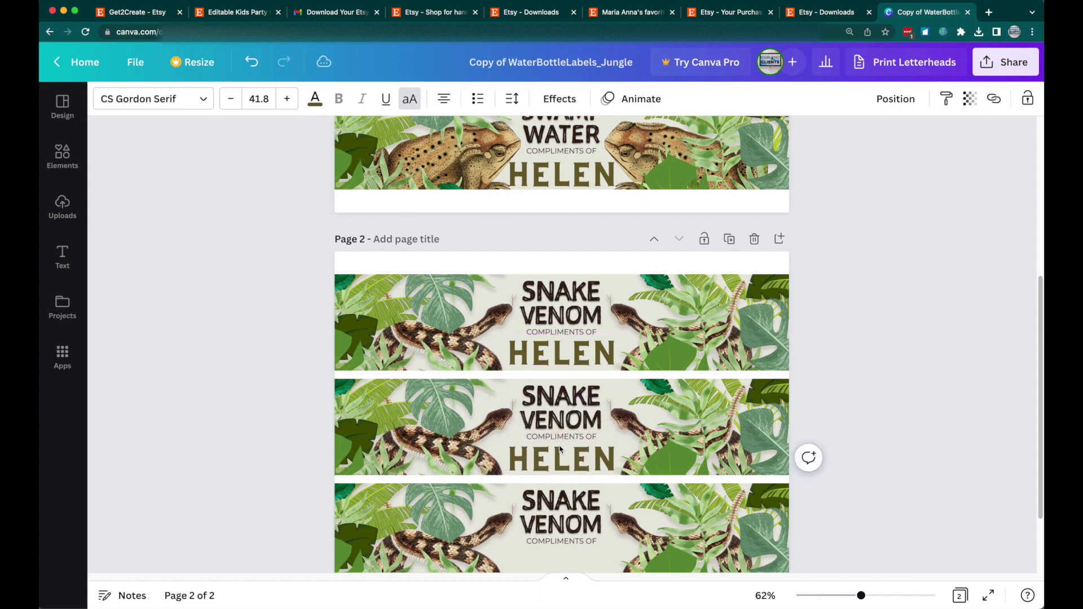
click(559, 458)
drag(559, 458, 562, 560)
scroll(709, 372, down, 2)
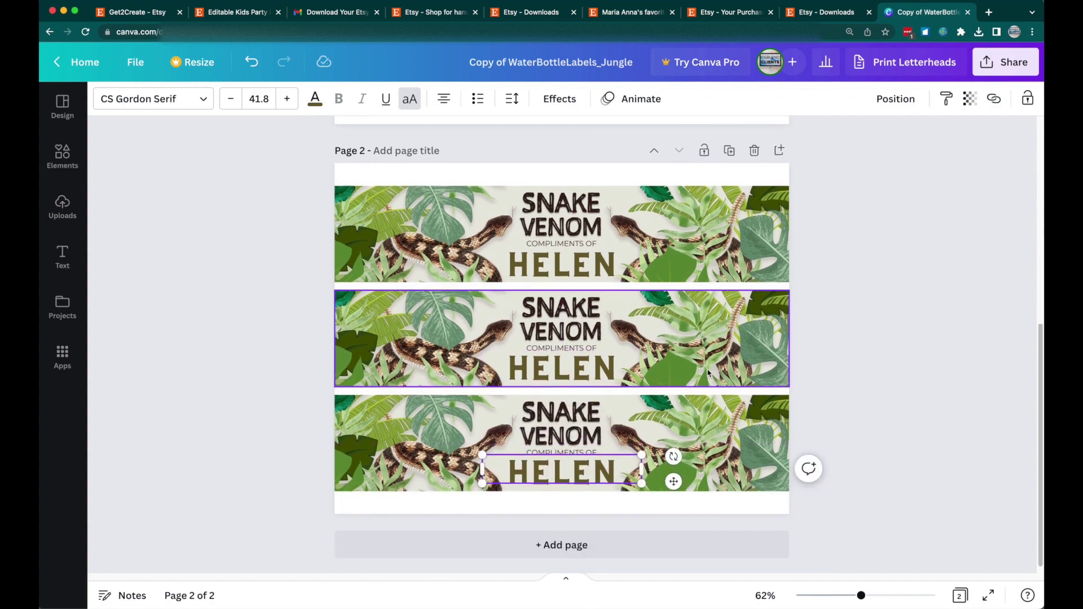
scroll(709, 370, up, 6)
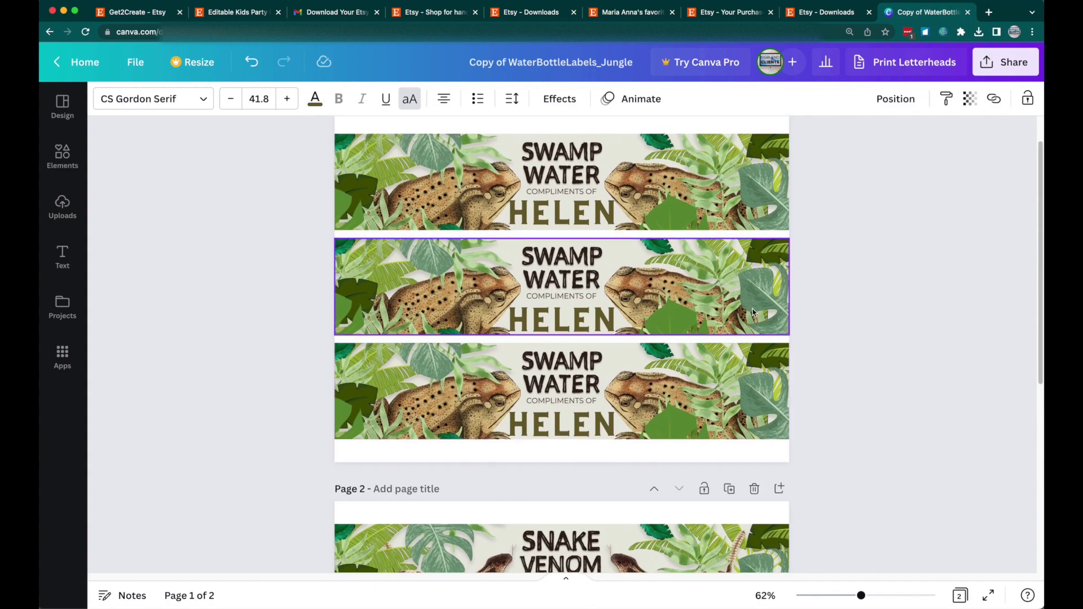
scroll(699, 316, up, 1)
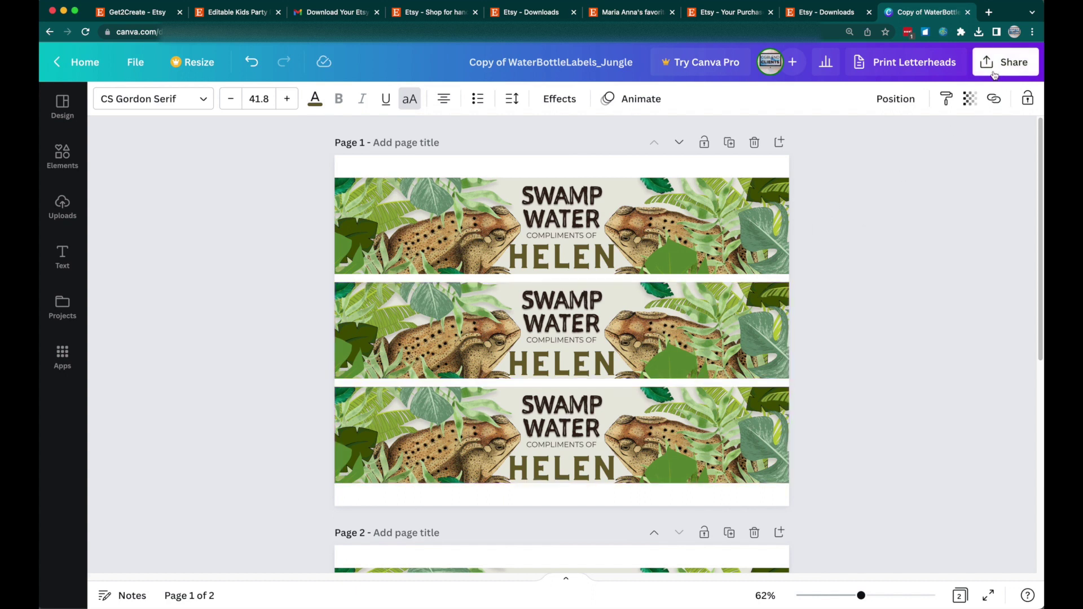
Download all 2 pages from Share > Download with the file type set to PDF Standard
click(1008, 62)
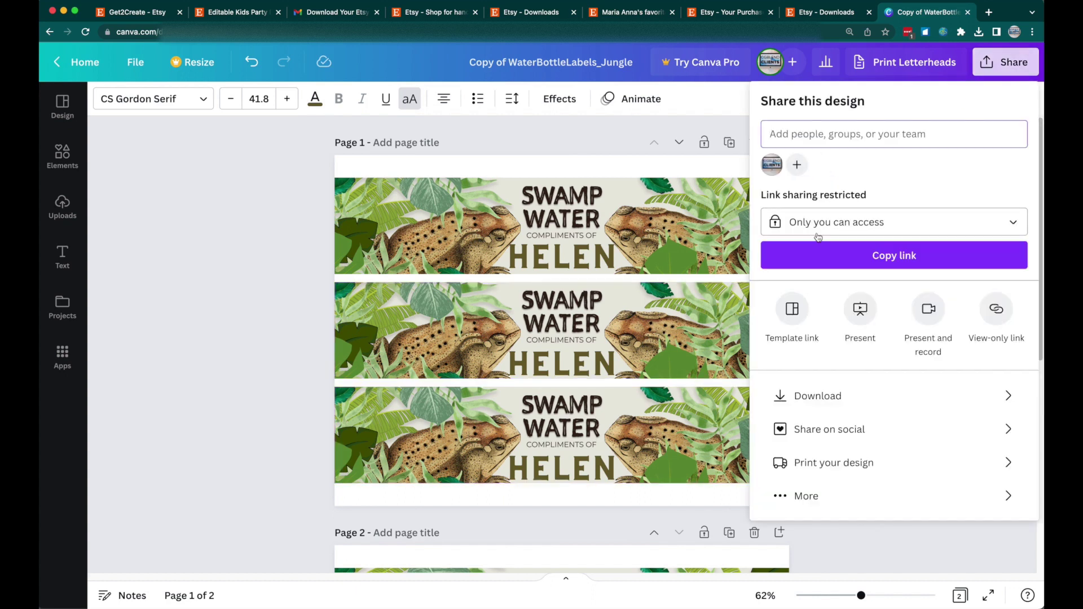
click(805, 404)
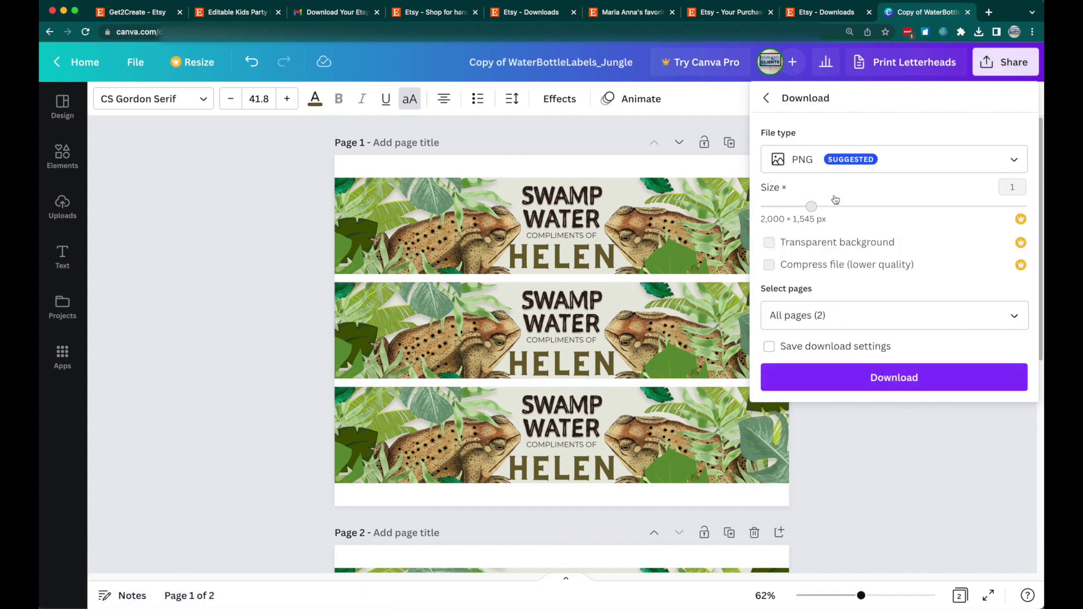
click(821, 157)
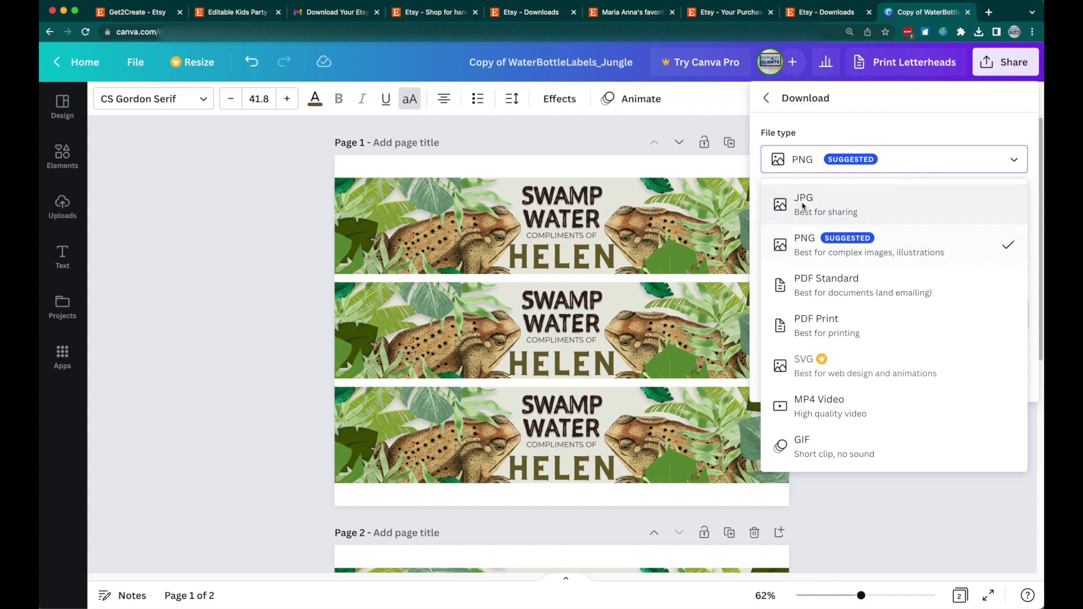
click(811, 283)
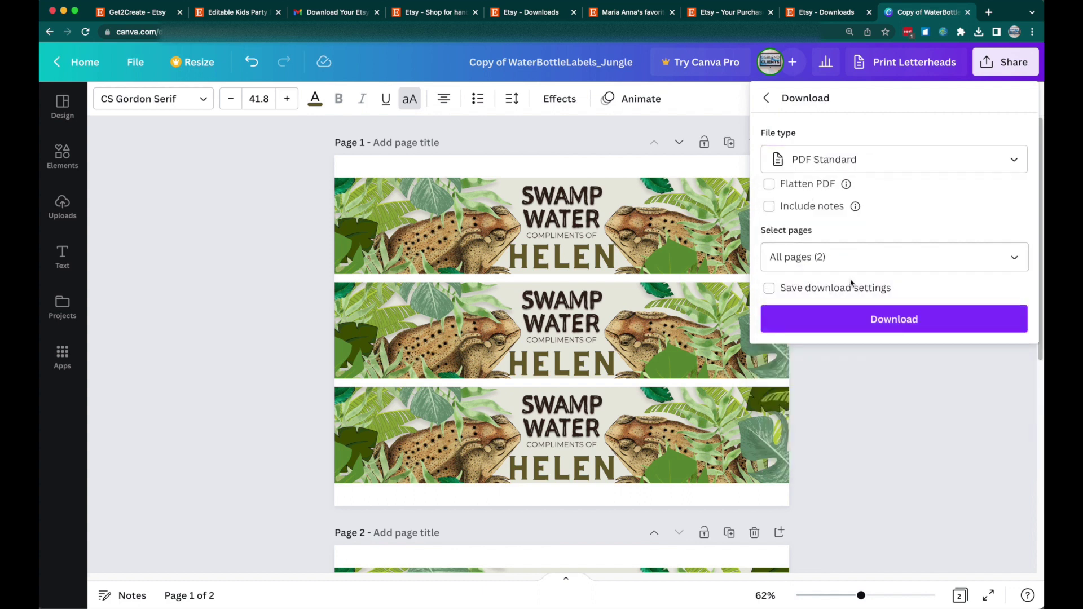
click(901, 319)
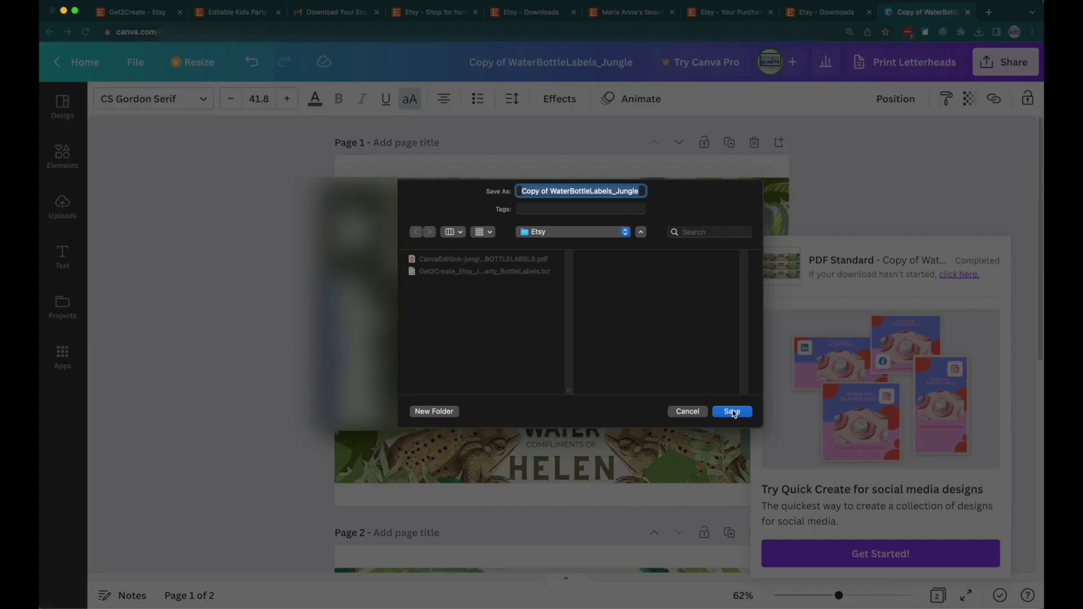
Save the two-page labels PDF into a new ReadyToPrint folder, then open the downloaded file
click(437, 412)
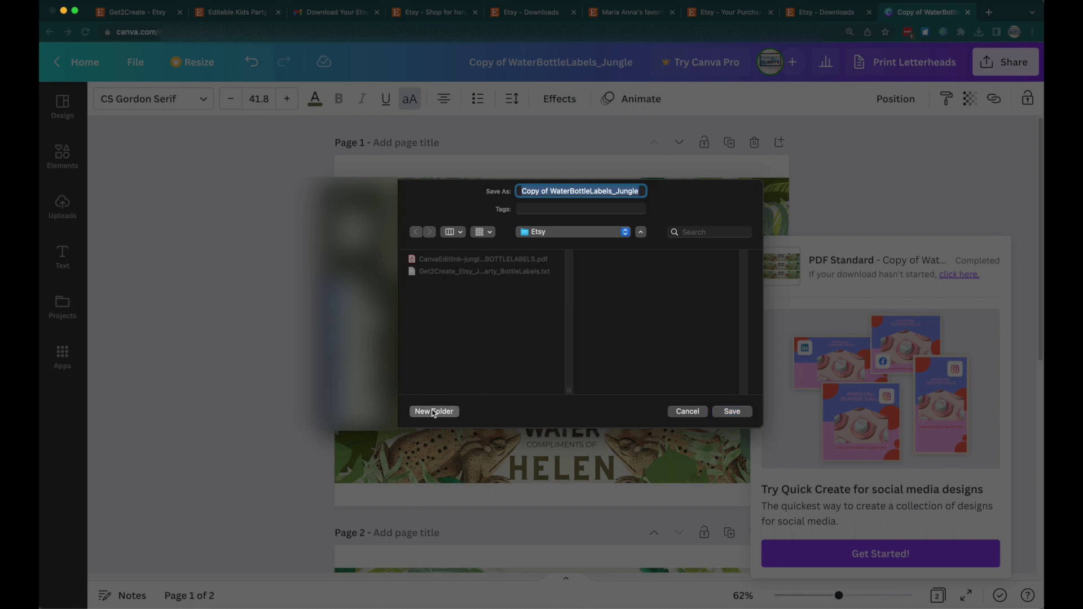
text(ReadyToPrint)
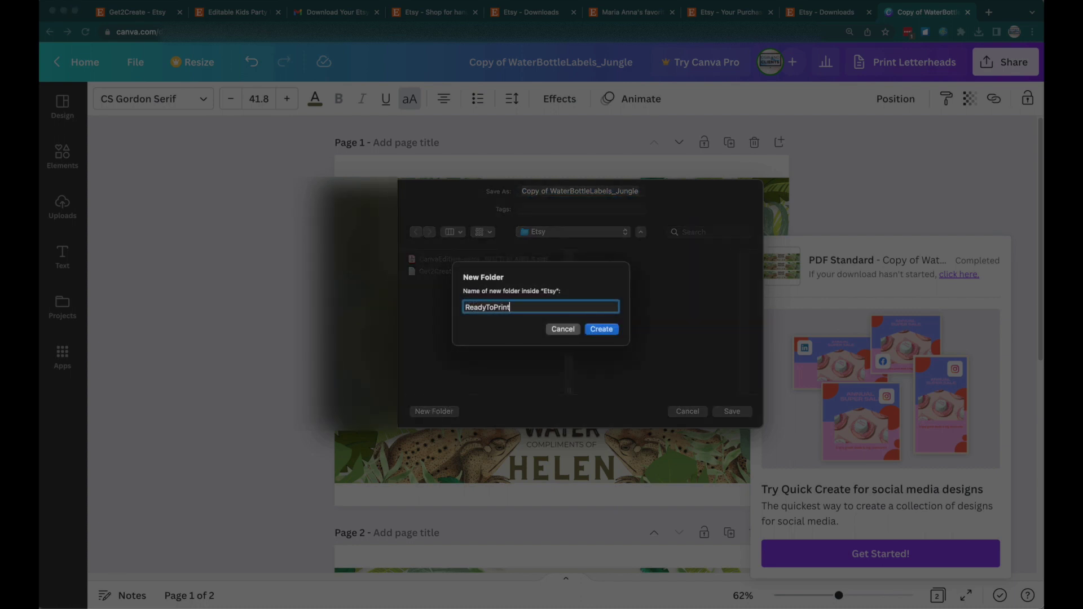
key(Return)
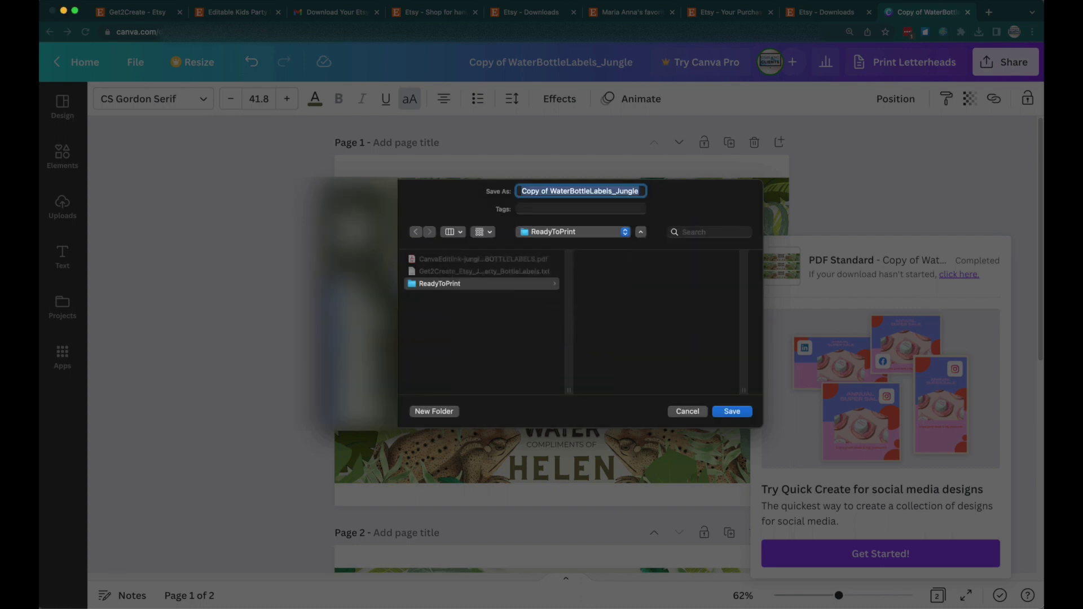
click(731, 411)
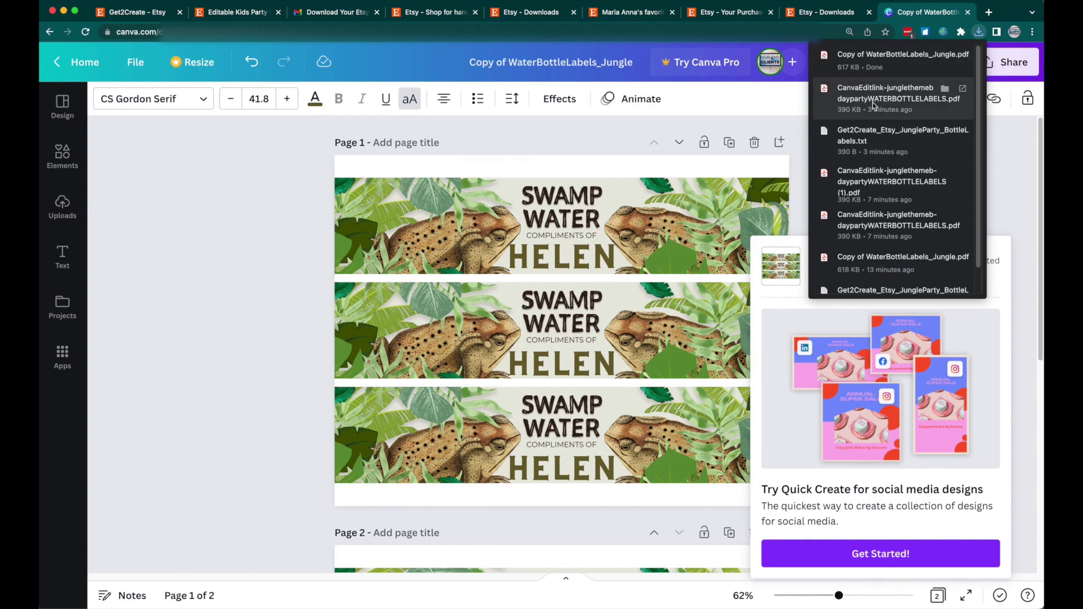
click(874, 66)
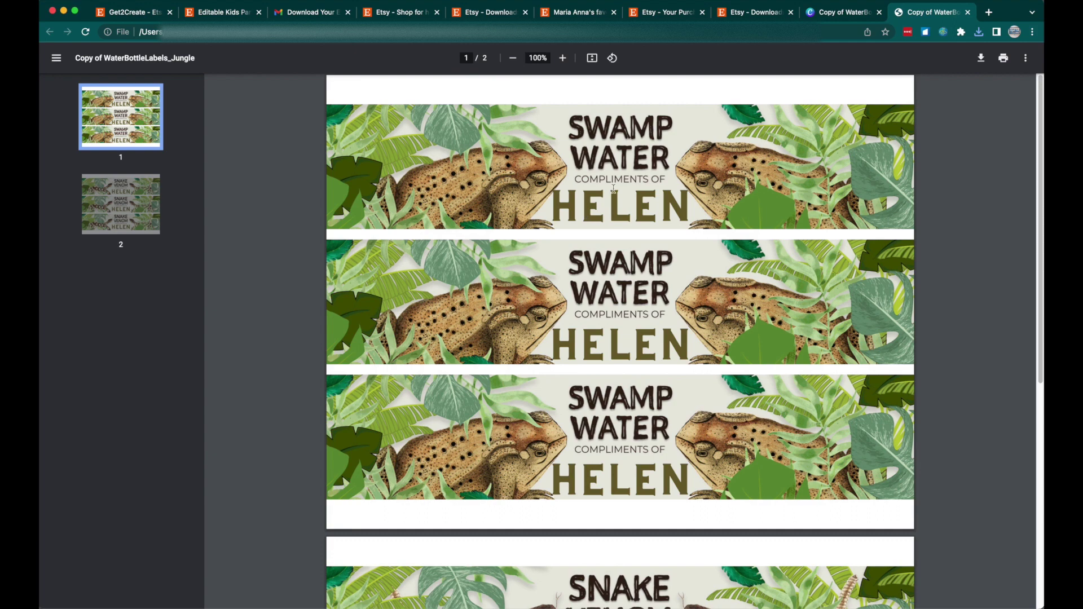
Review both PDF pages: three named Swamp Water labels and three named Snake Venom labels
scroll(643, 189, down, 10)
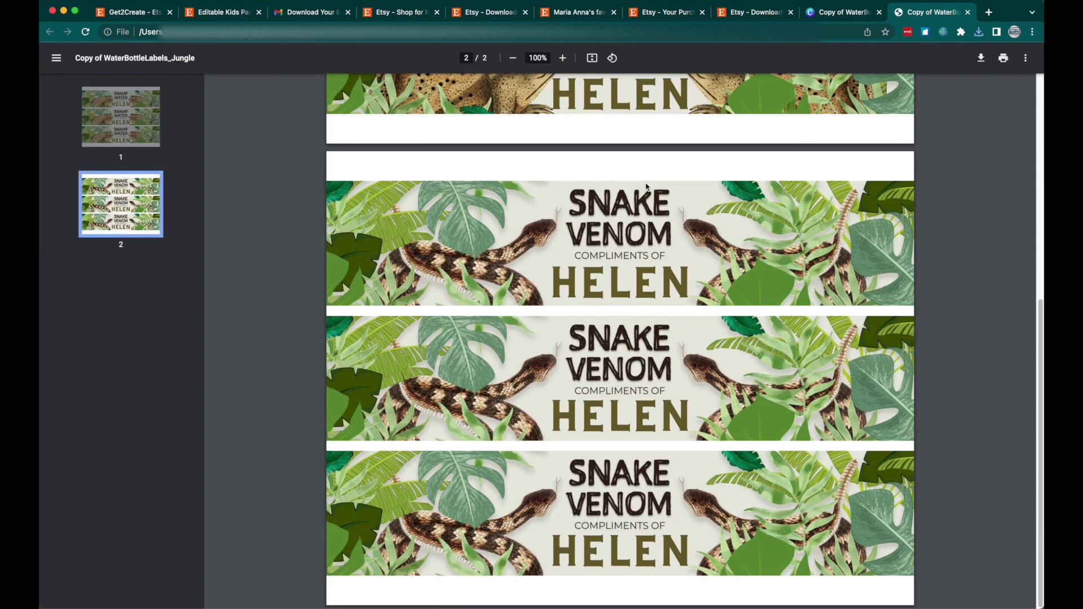
scroll(615, 124, up, 10)
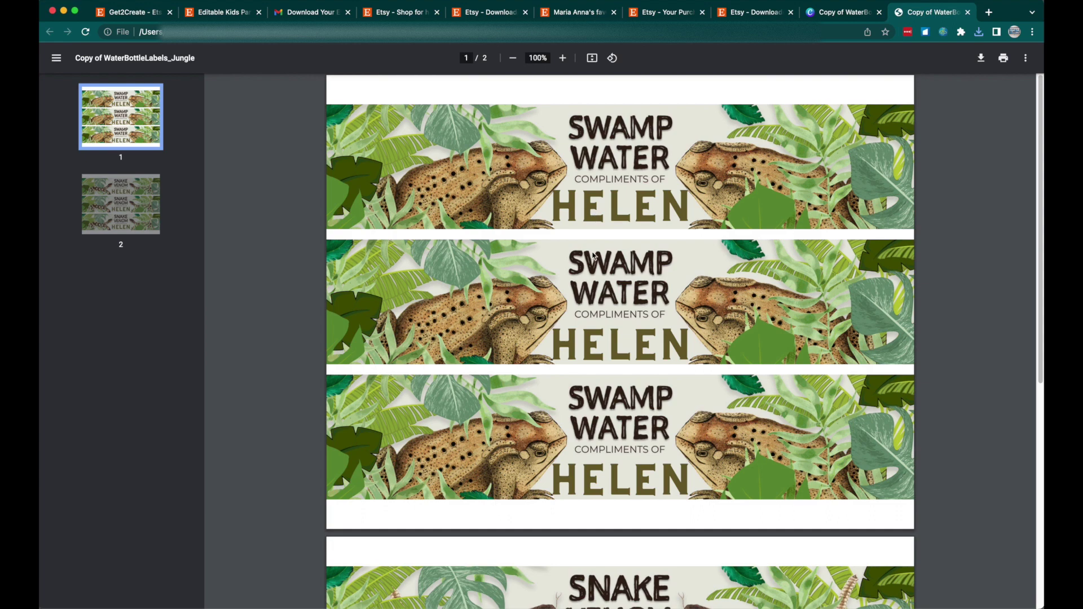
scroll(594, 257, down, 3)
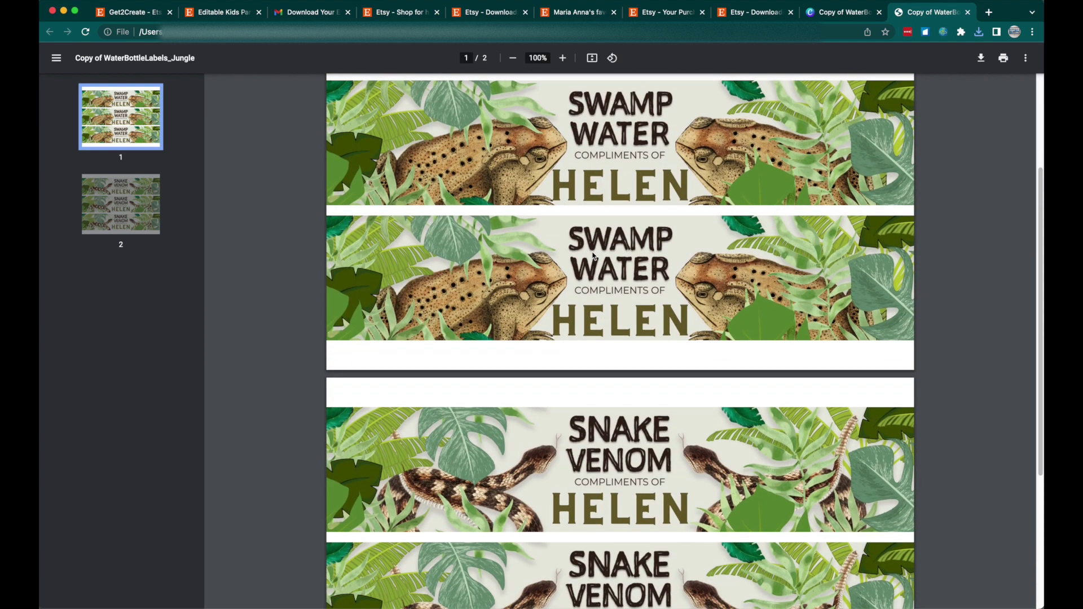
scroll(574, 304, down, 4)
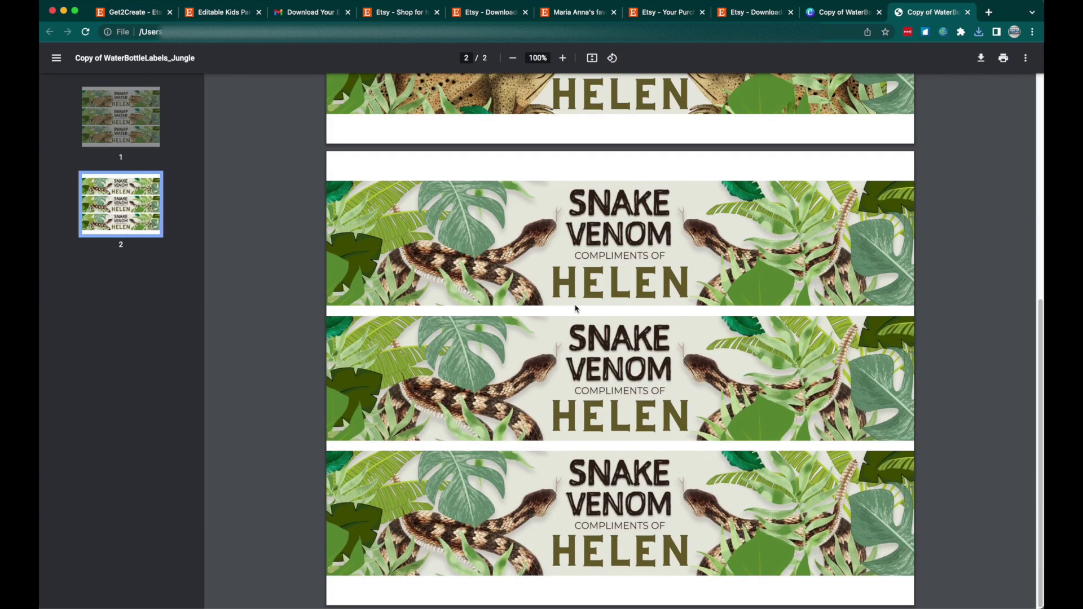
scroll(577, 310, up, 7)
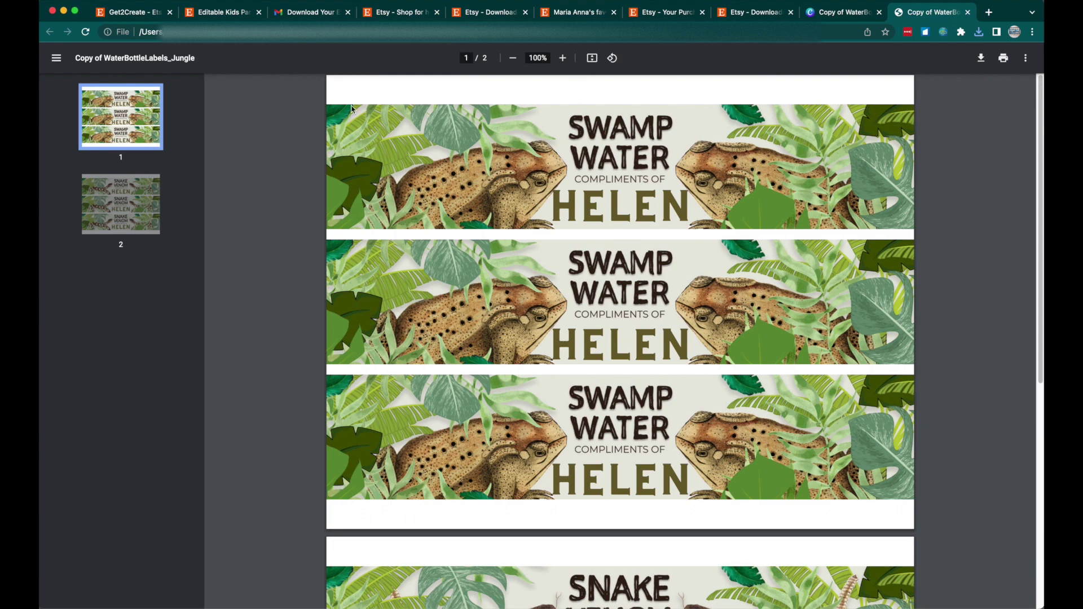
scroll(592, 319, down, 7)
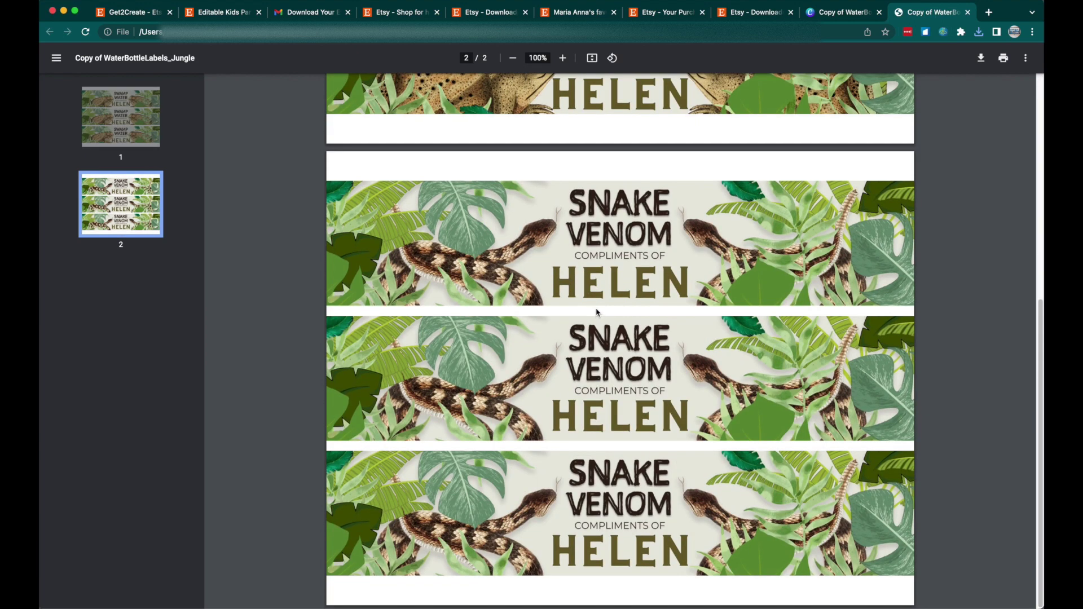